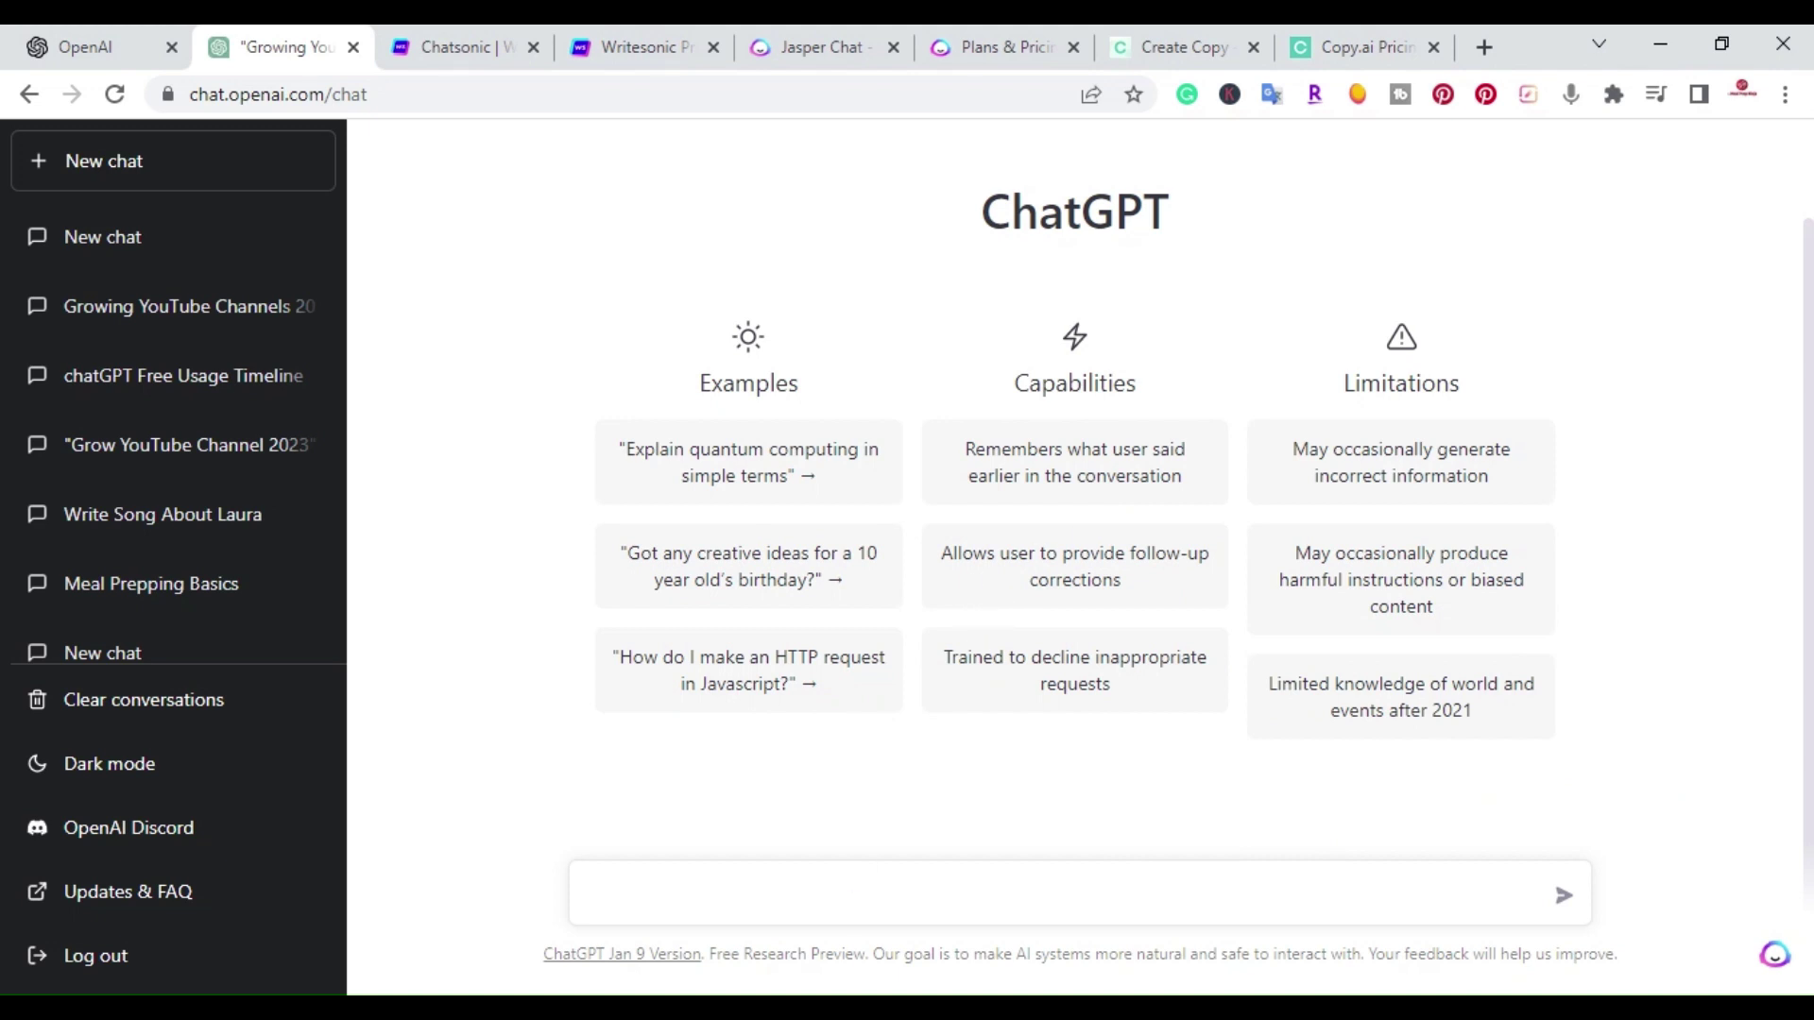
Step: Paste the prompt requesting a 2023 YouTube-channel growth book outline into ChatGPT and send it
click(591, 893)
text(Write an outline for a book about how to grow your YouTube channel in 2023)
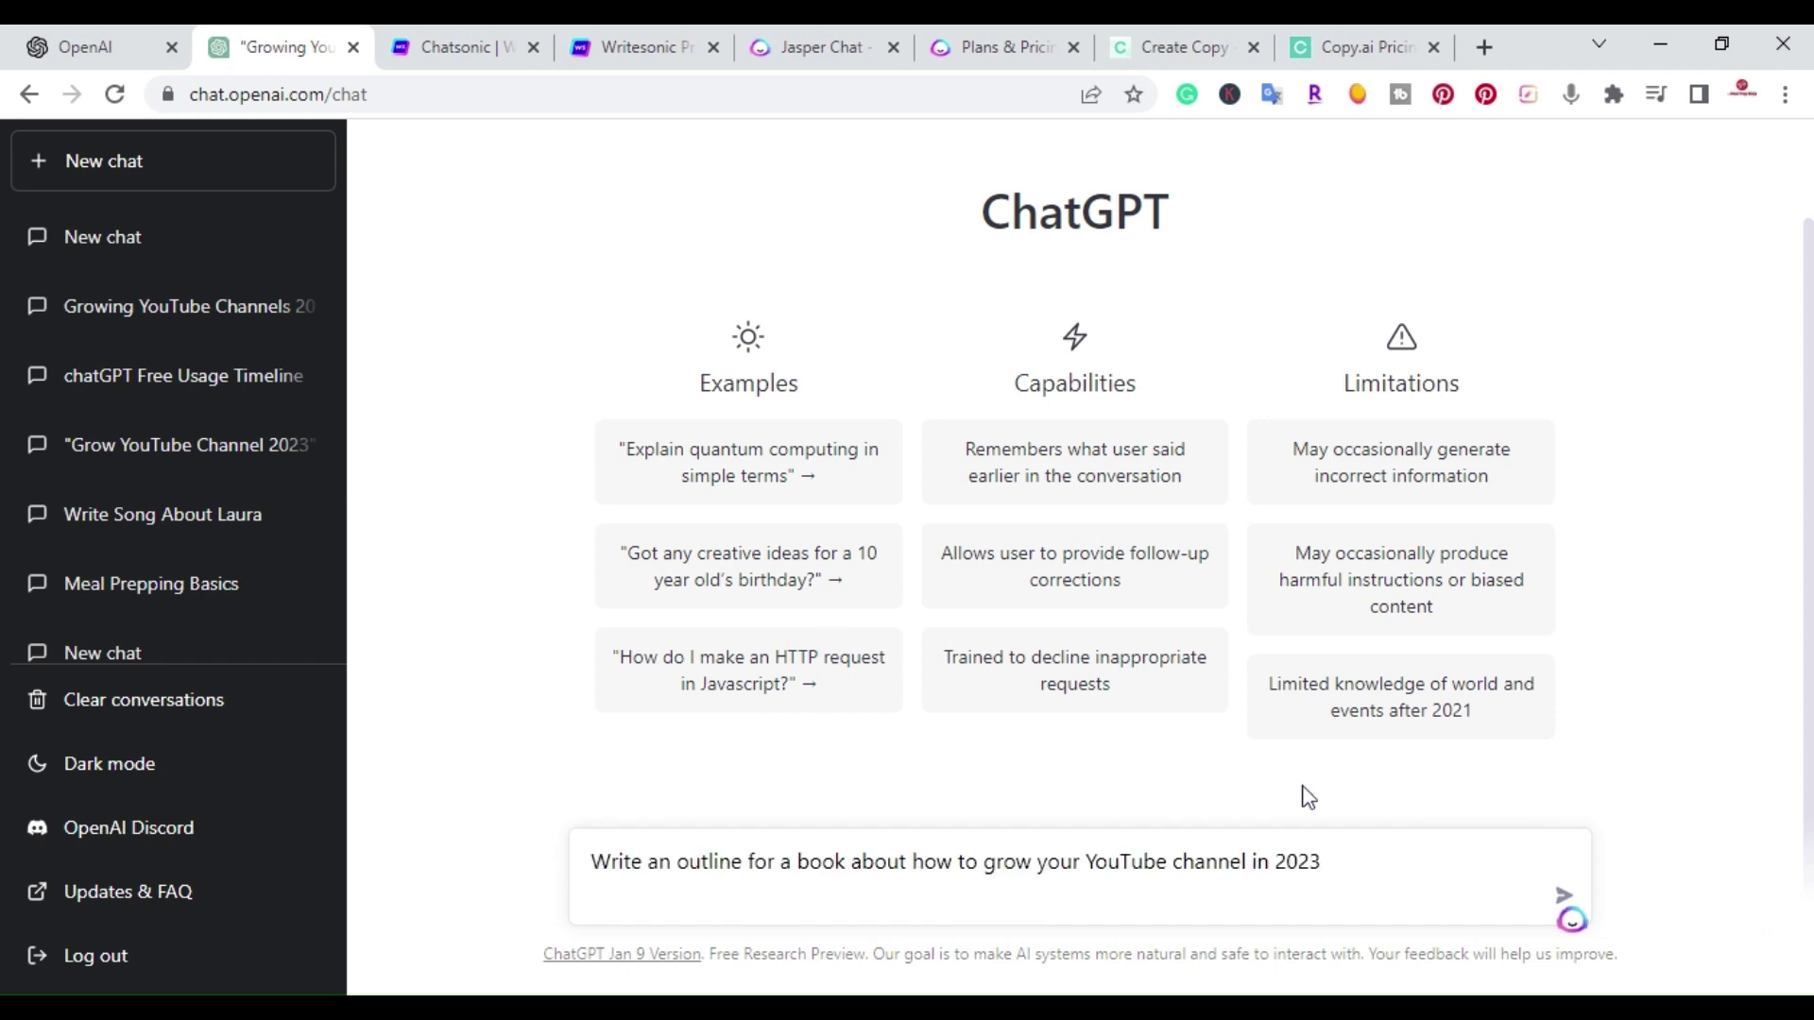
click(1569, 899)
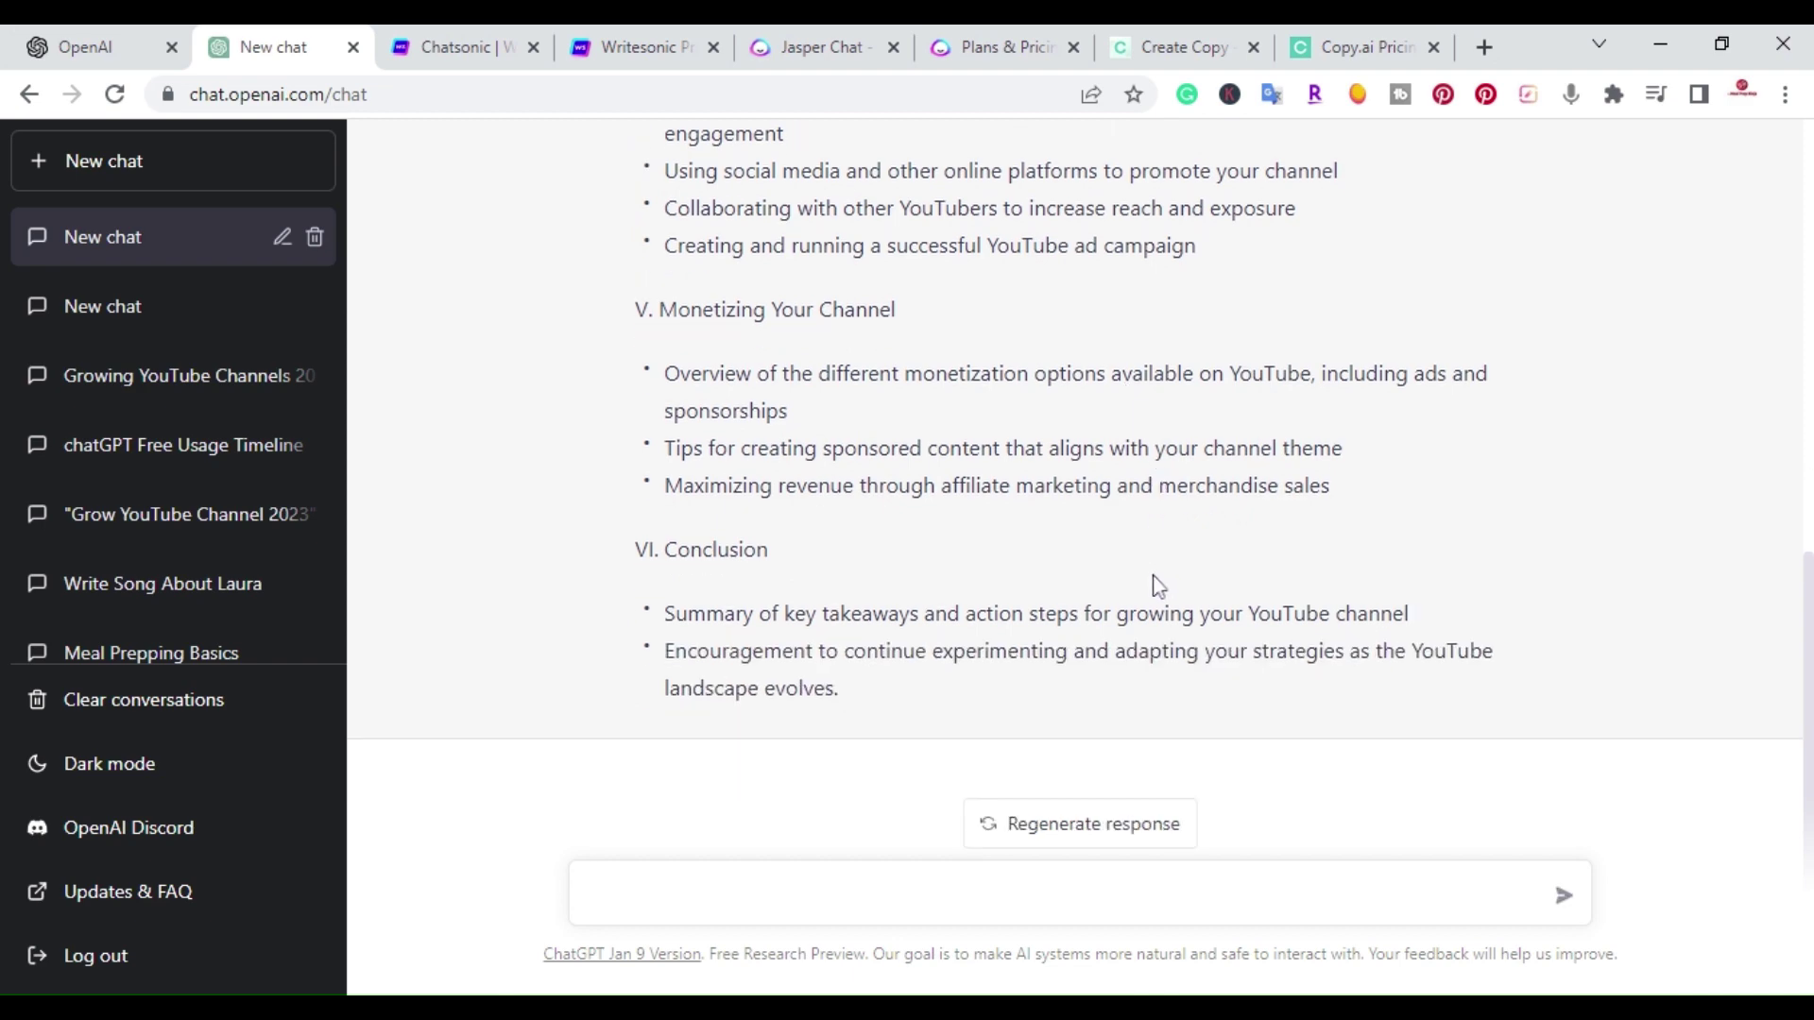
Step: Select the original outline prompt in ChatGPT for reuse and switch to the Chatsonic tab
scroll(1160, 586, up, 15)
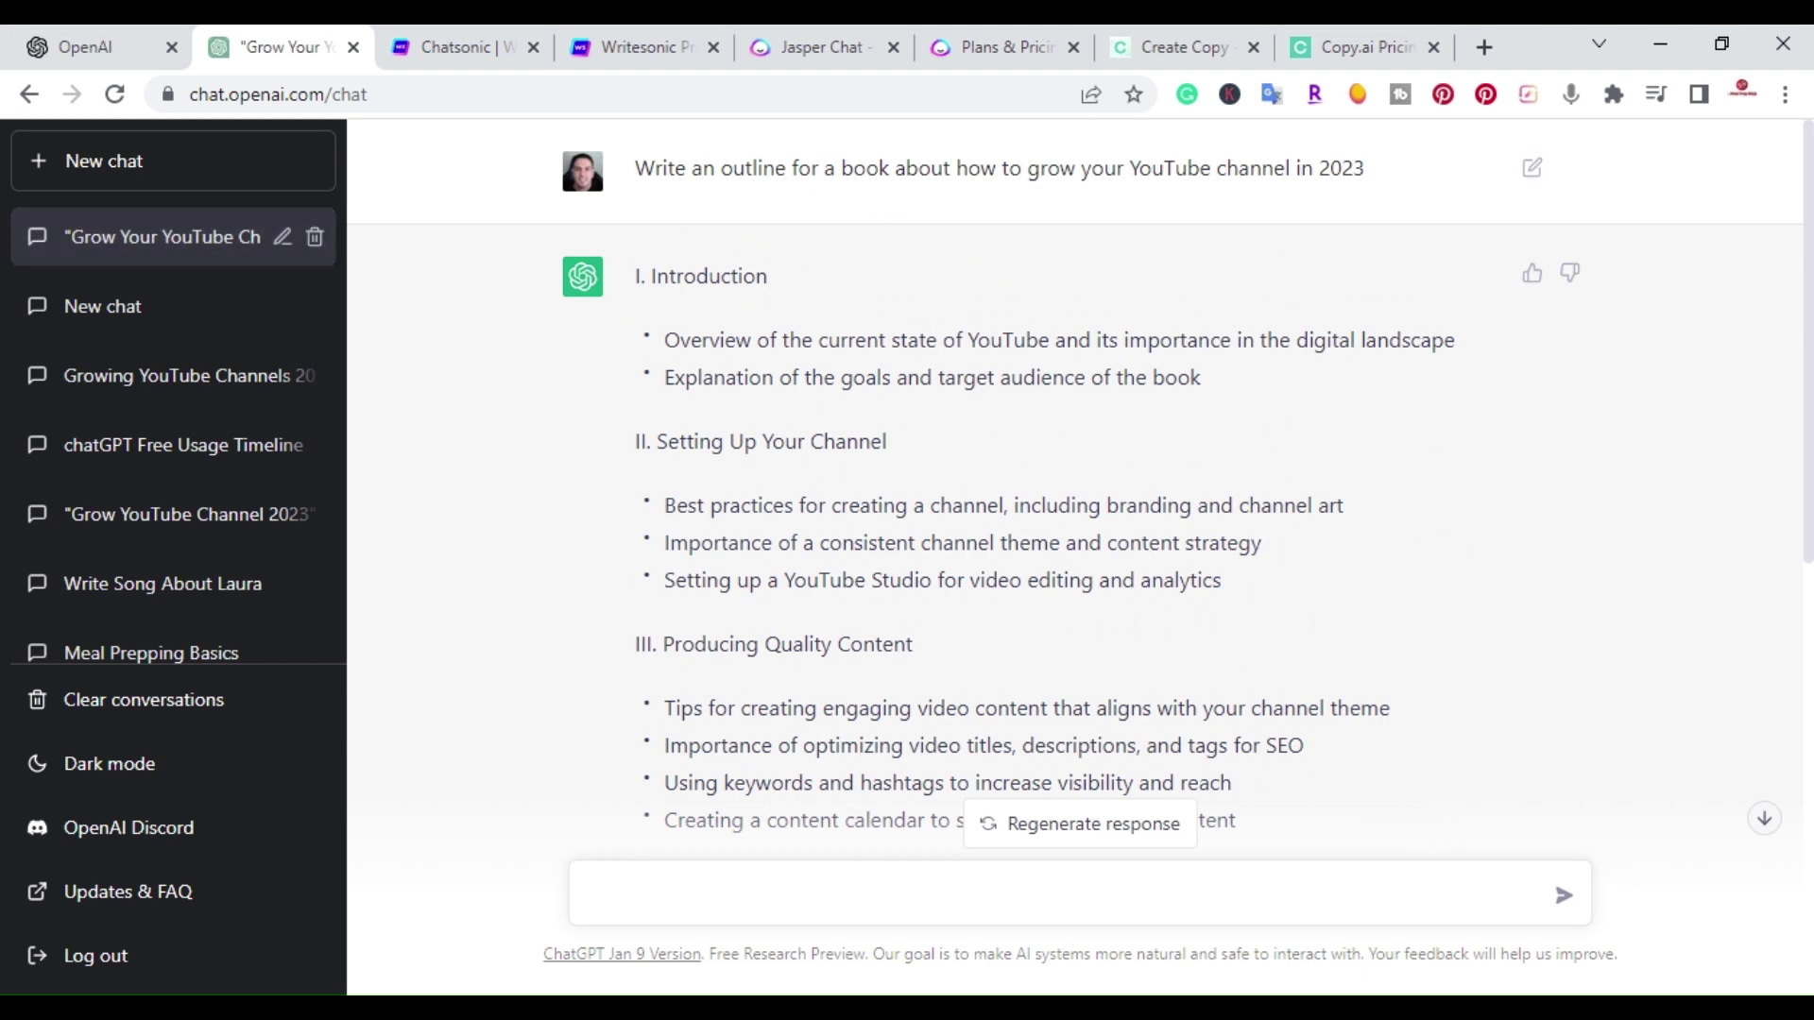
triple_click(924, 169)
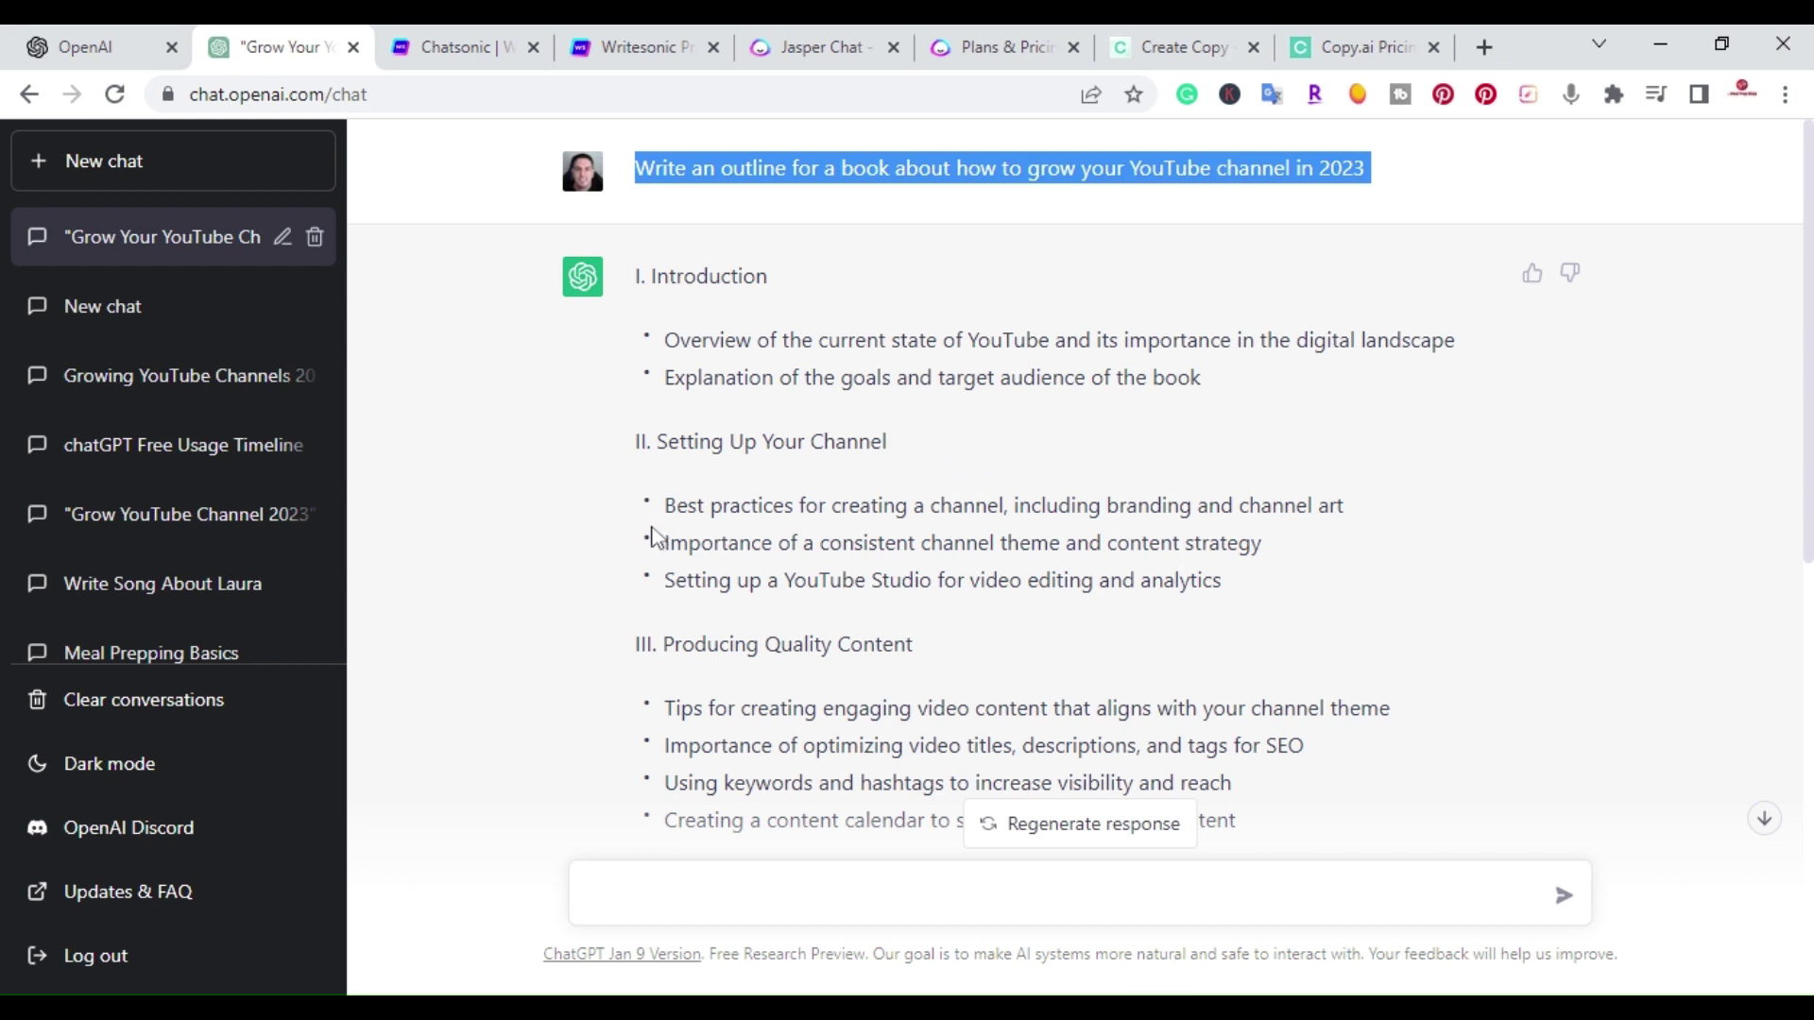
click(463, 48)
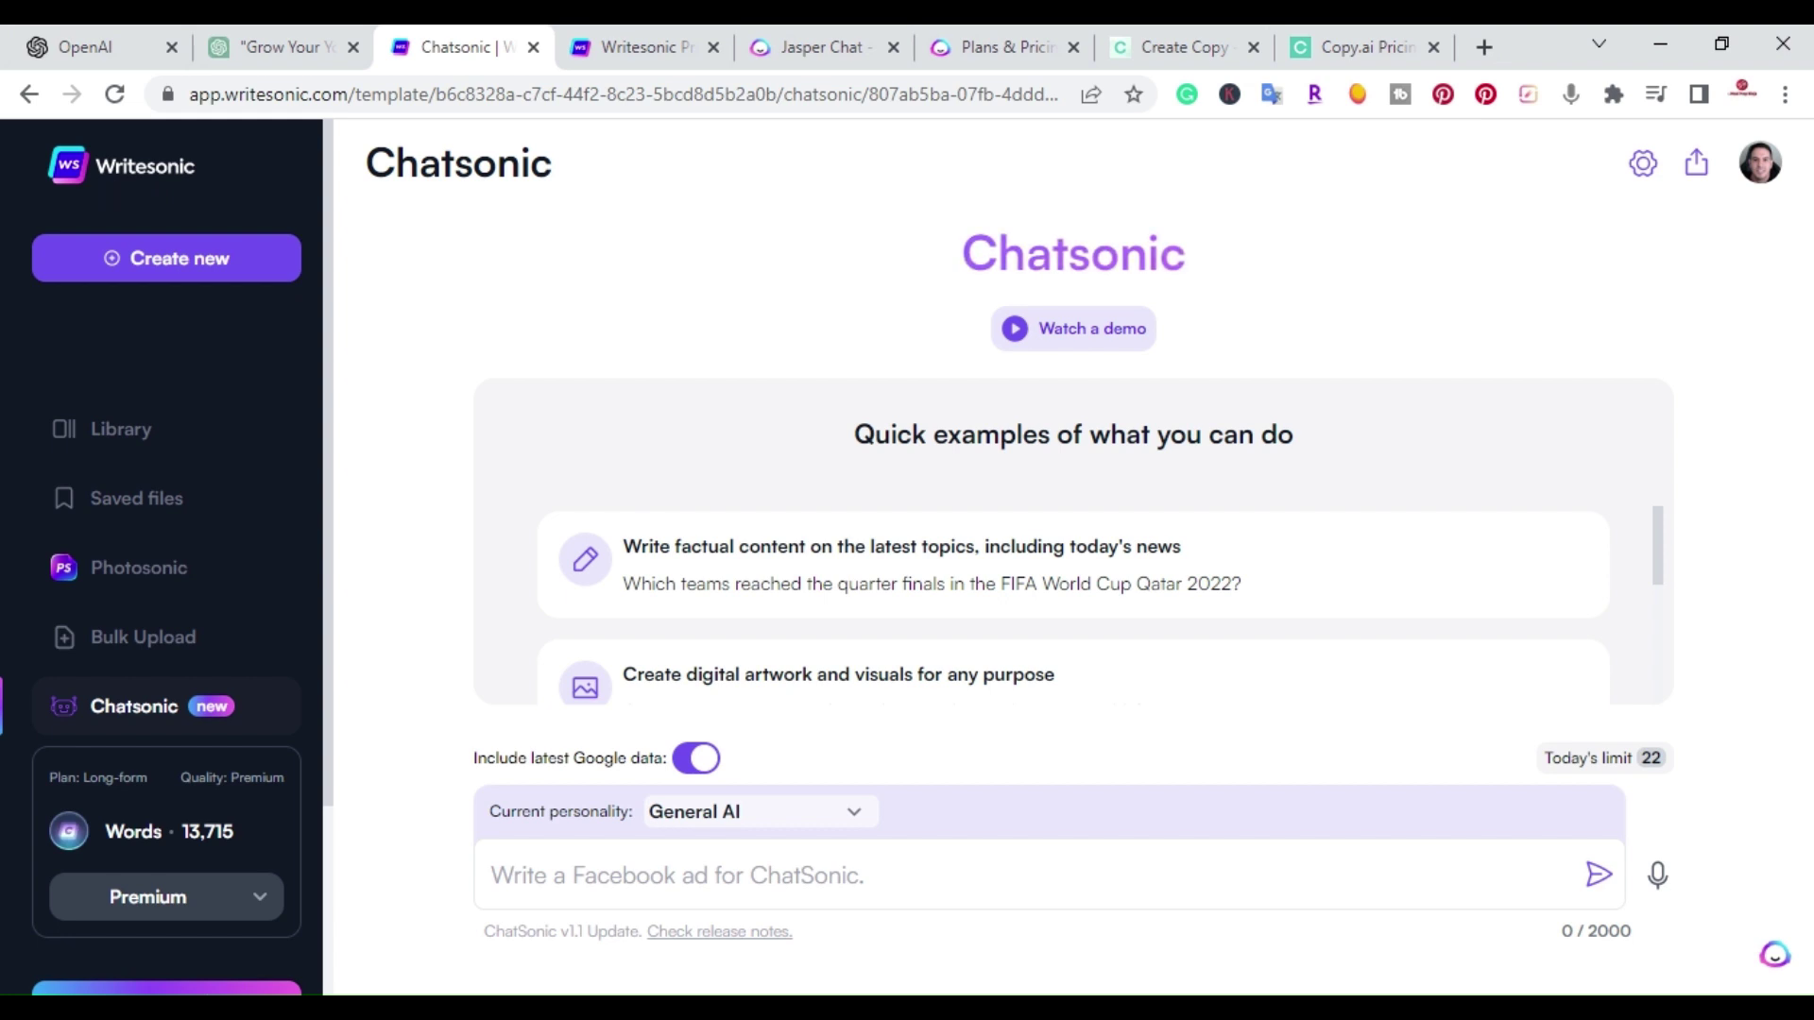
Step: Review Writesonic's Free Trial, Long-form and Custom Plan pricing and features, then return to Chatsonic
click(620, 43)
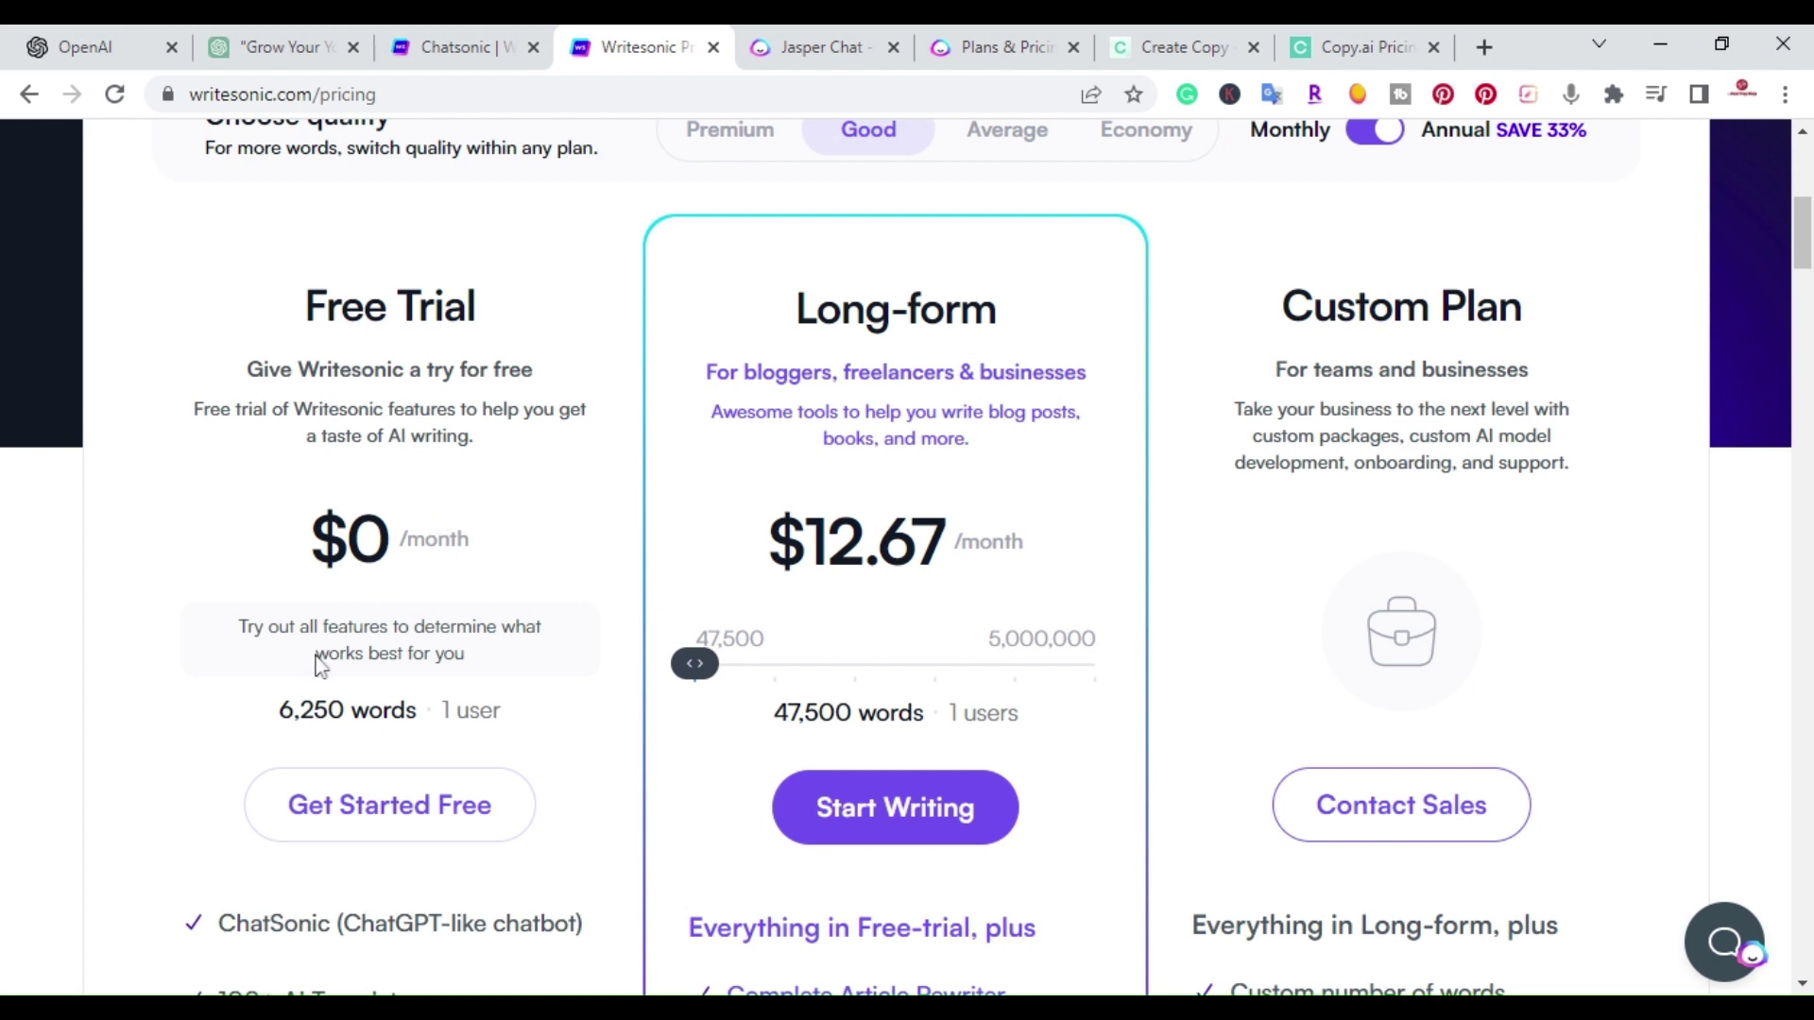
scroll(437, 704, down, 1)
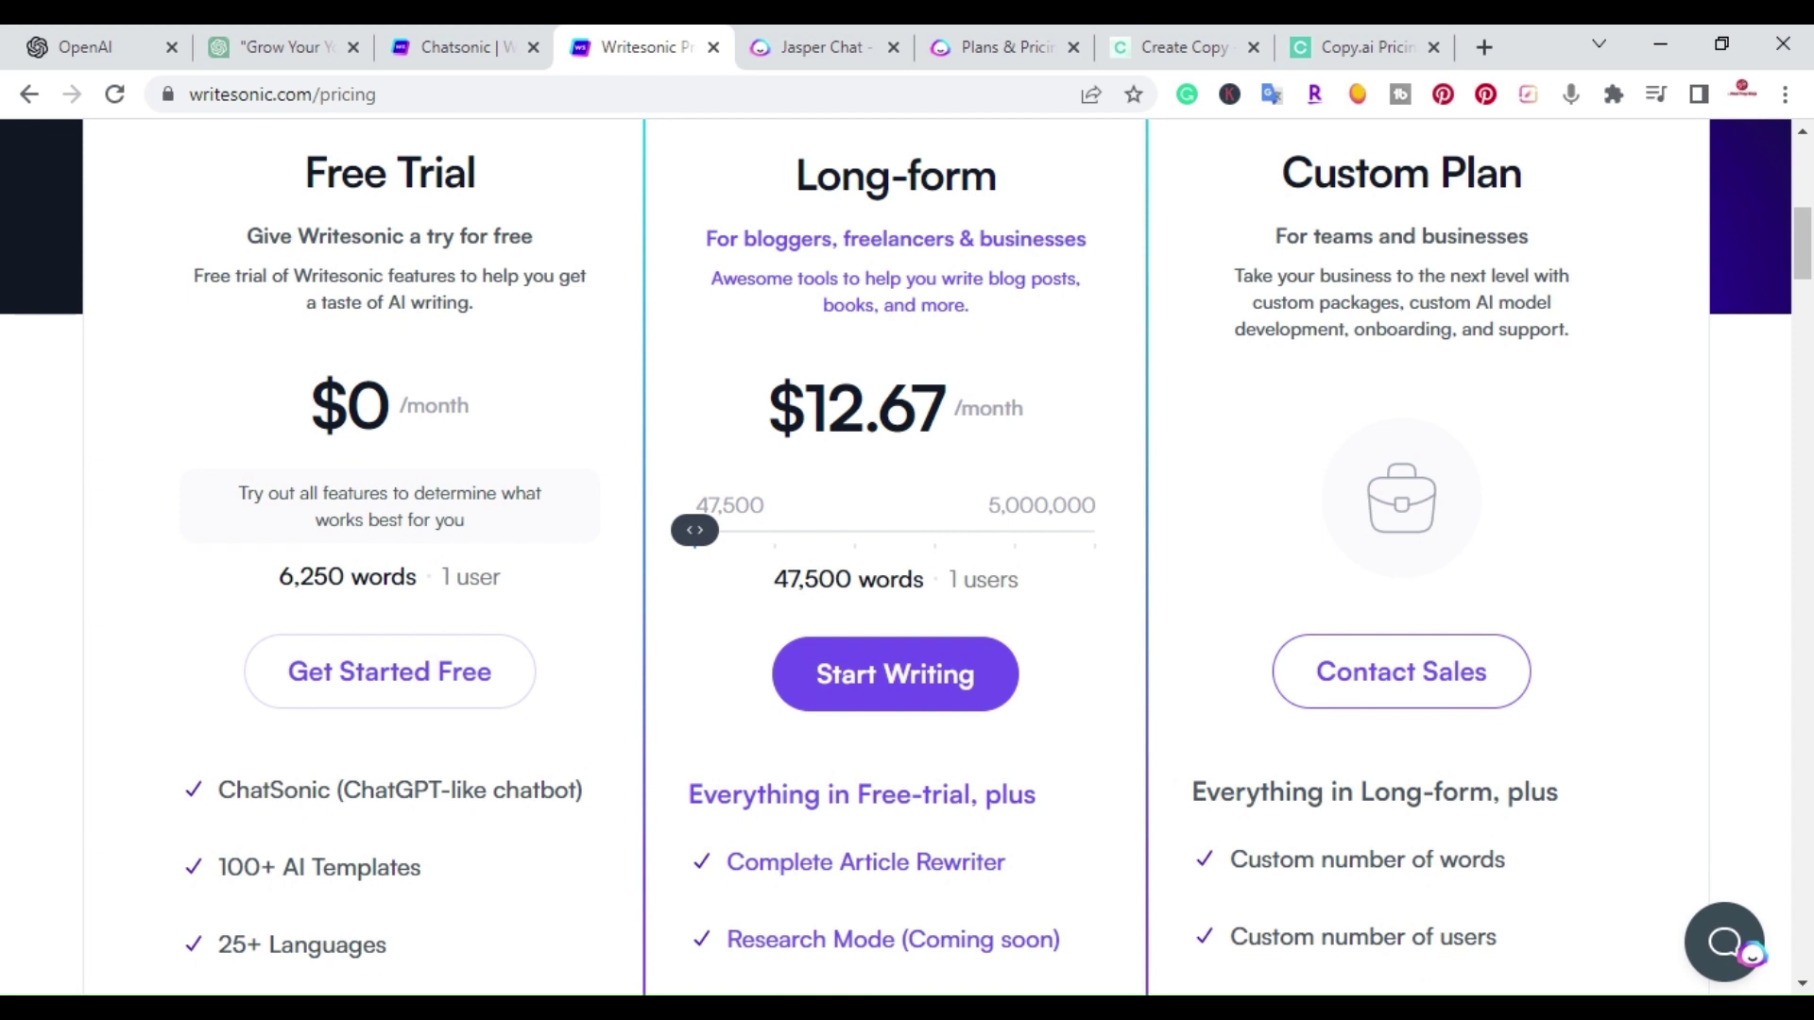
scroll(406, 745, down, 1)
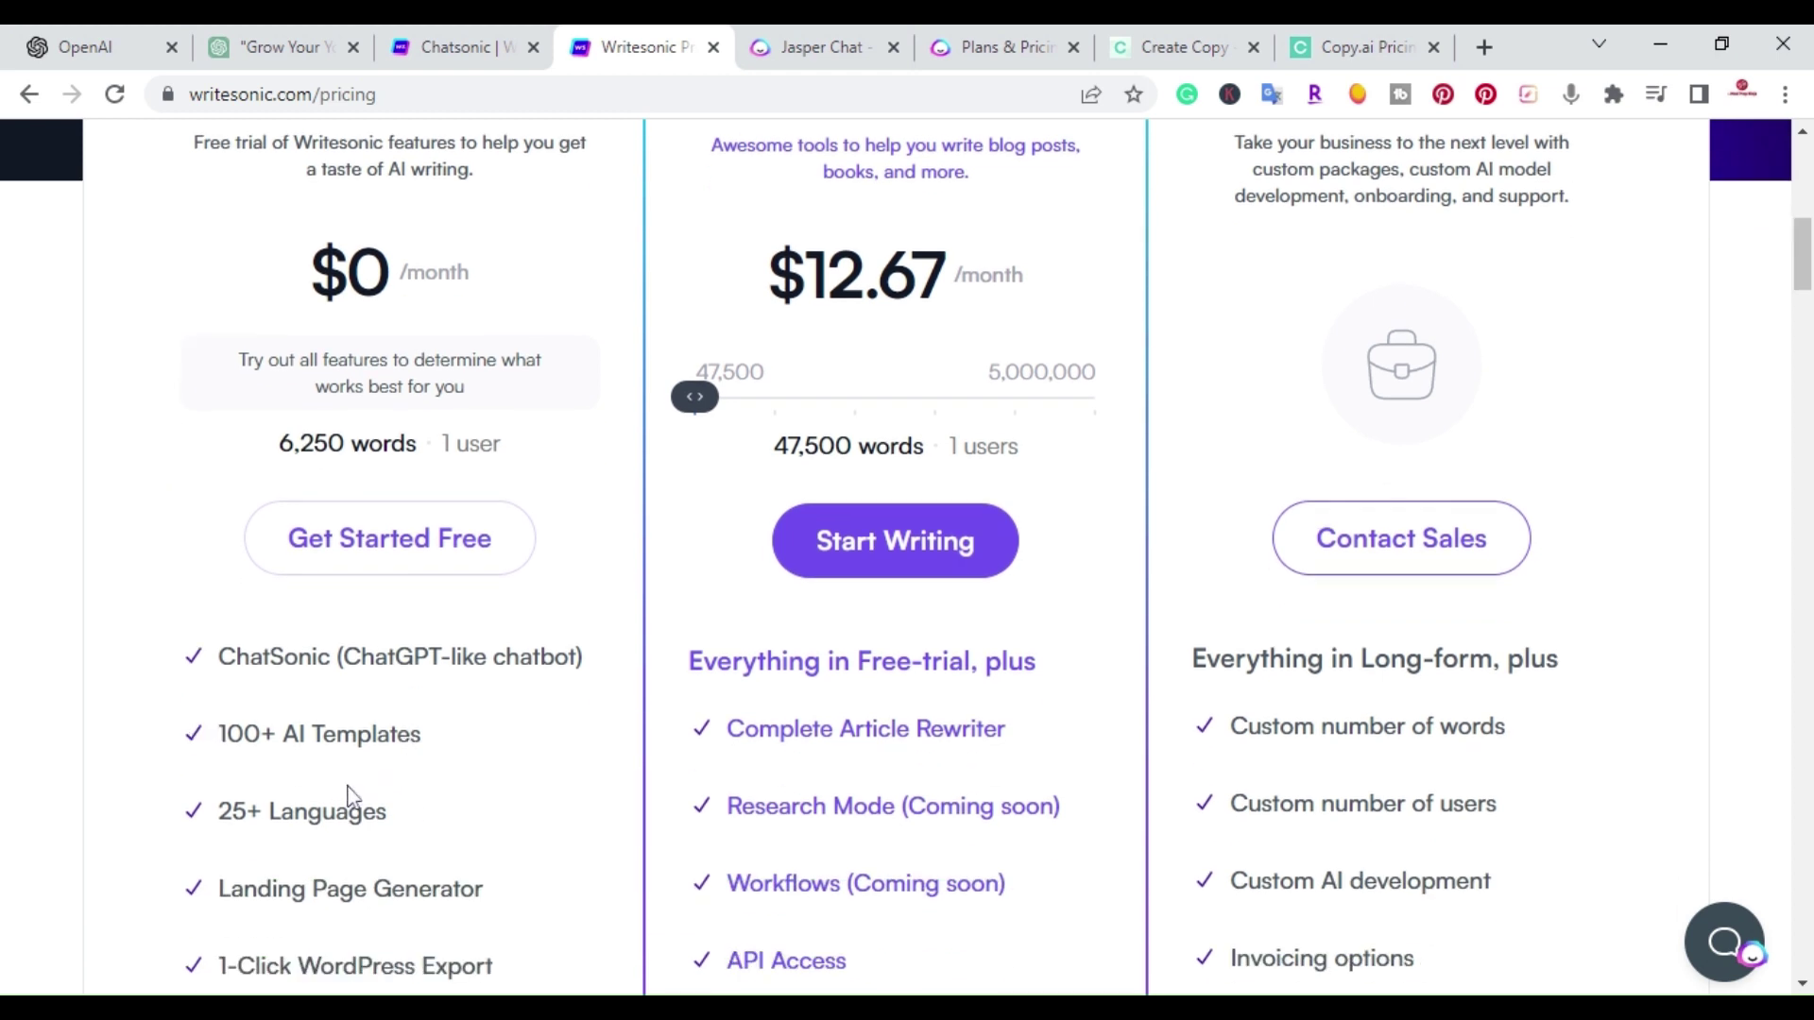
scroll(349, 797, down, 4)
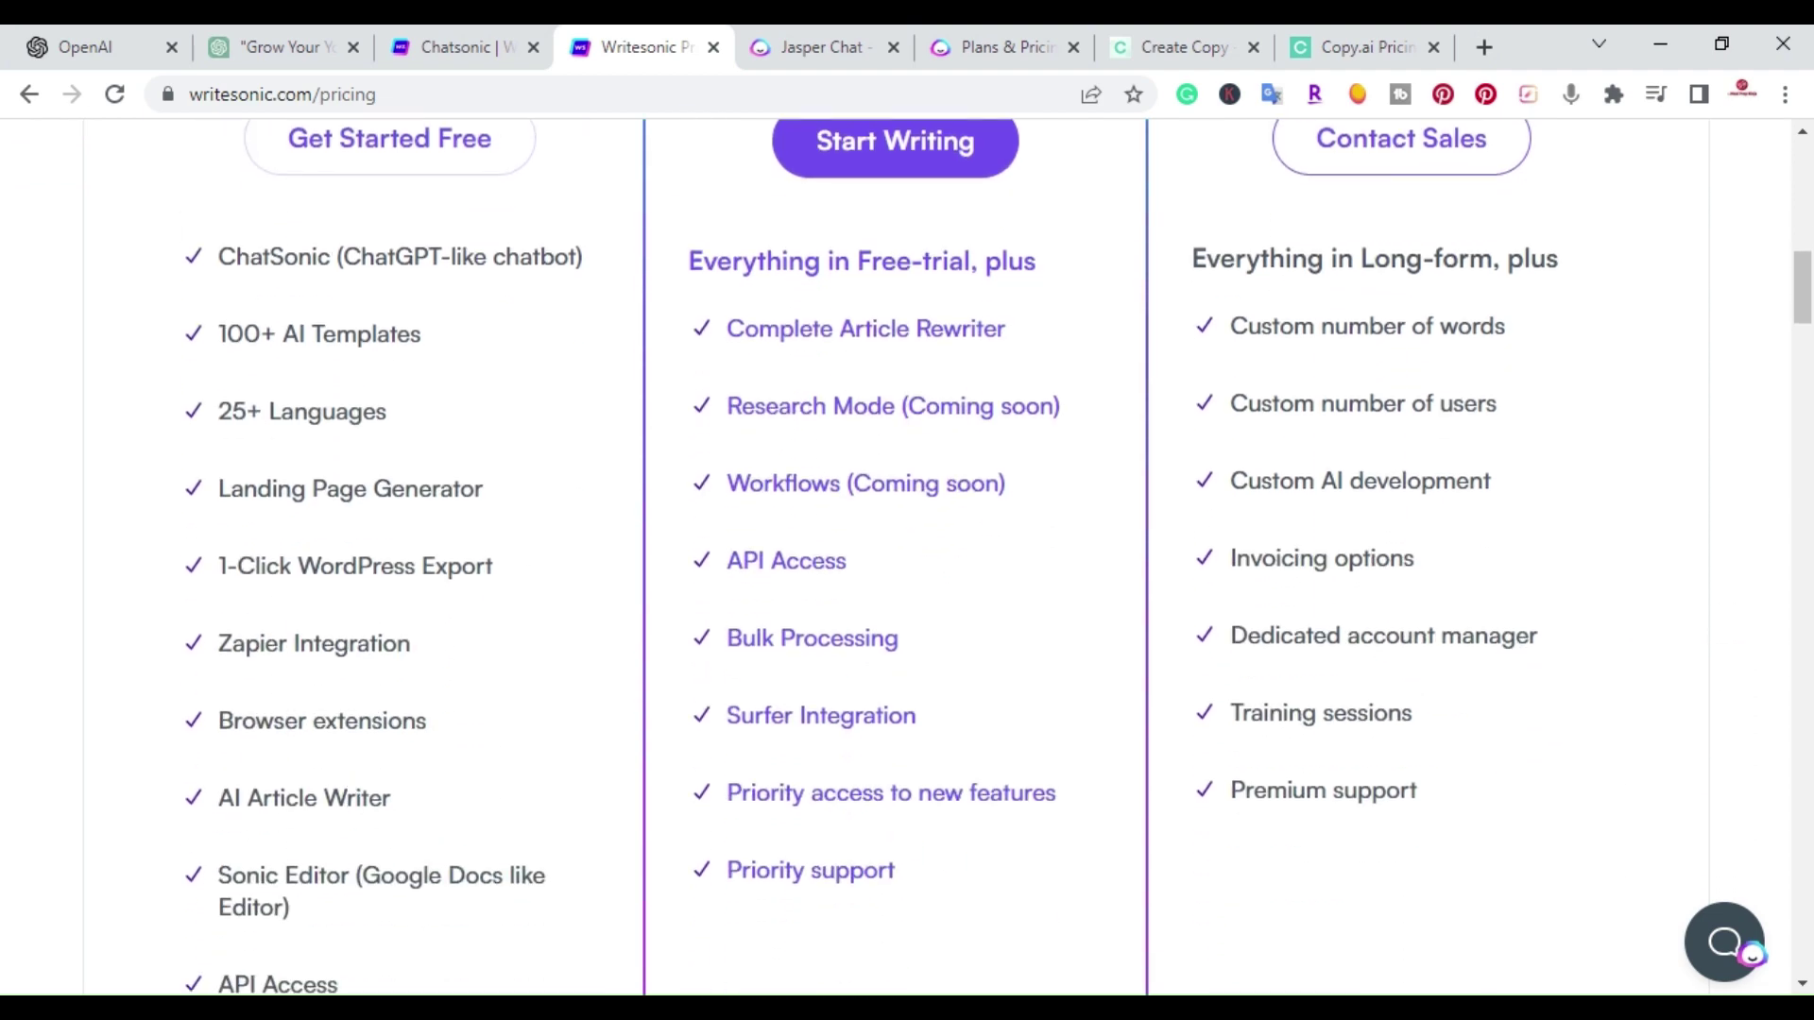
scroll(907, 548, down, 3)
scroll(908, 548, up, 11)
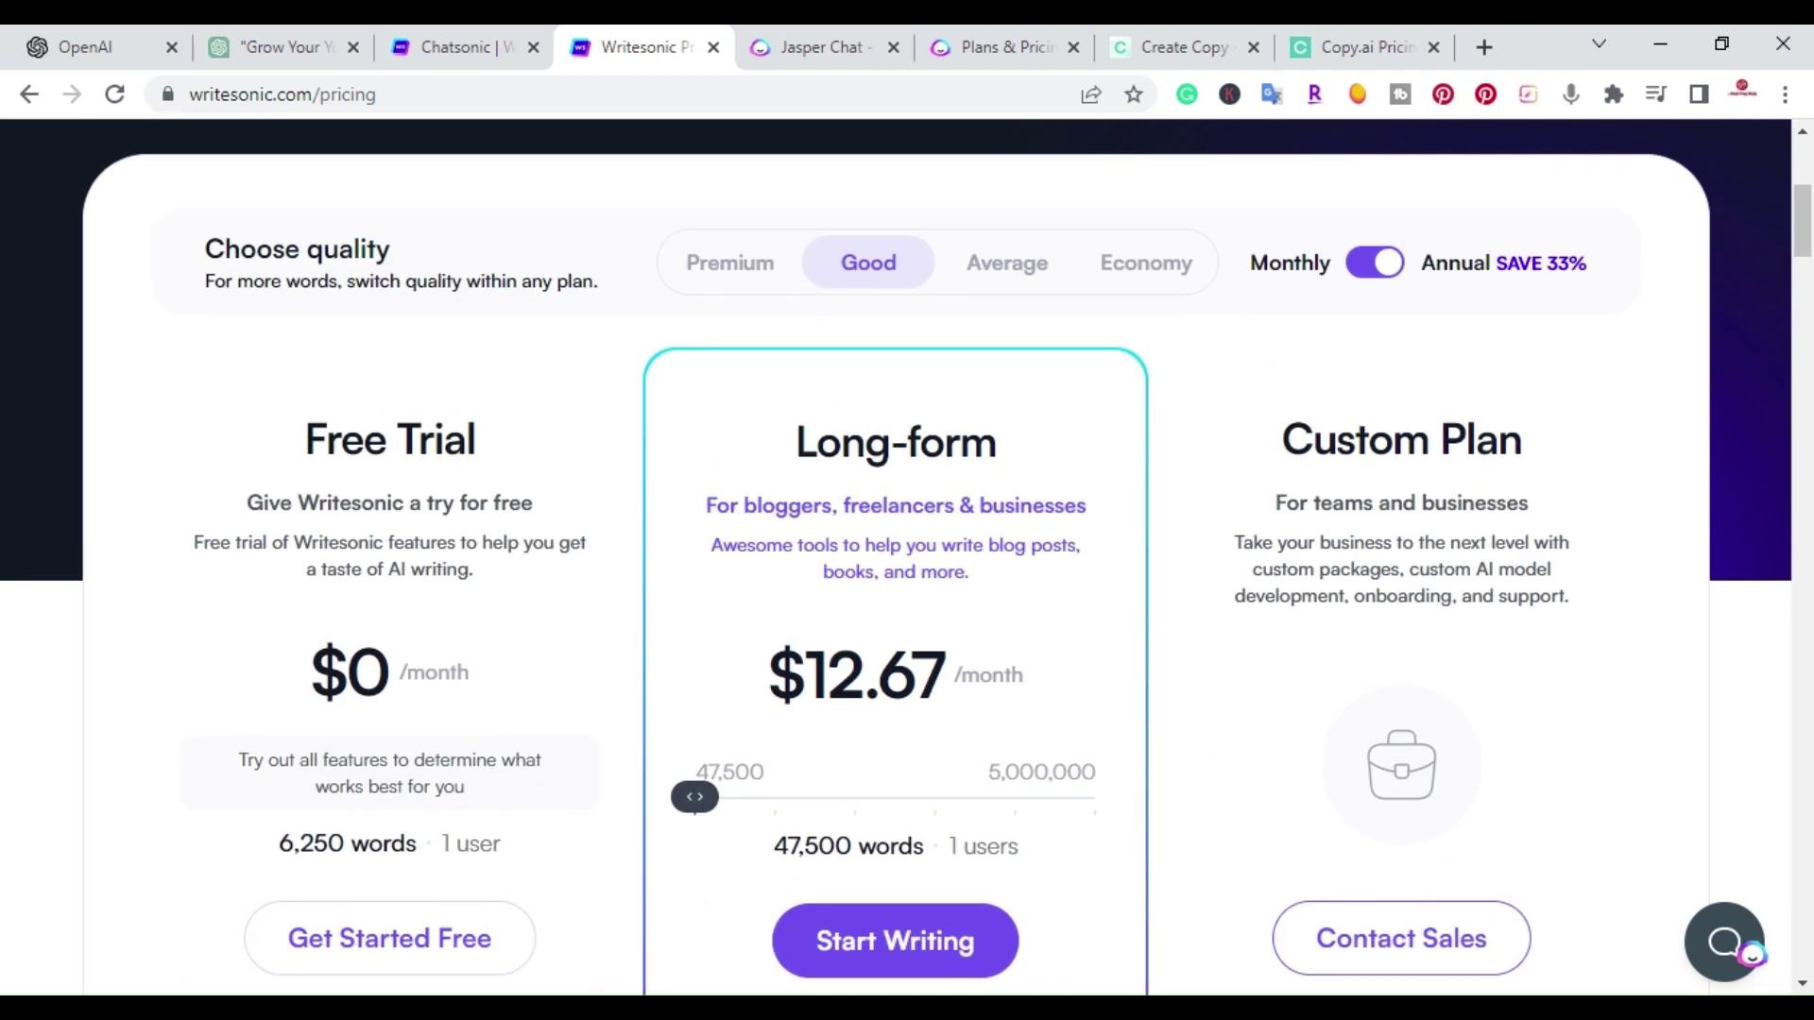
click(463, 47)
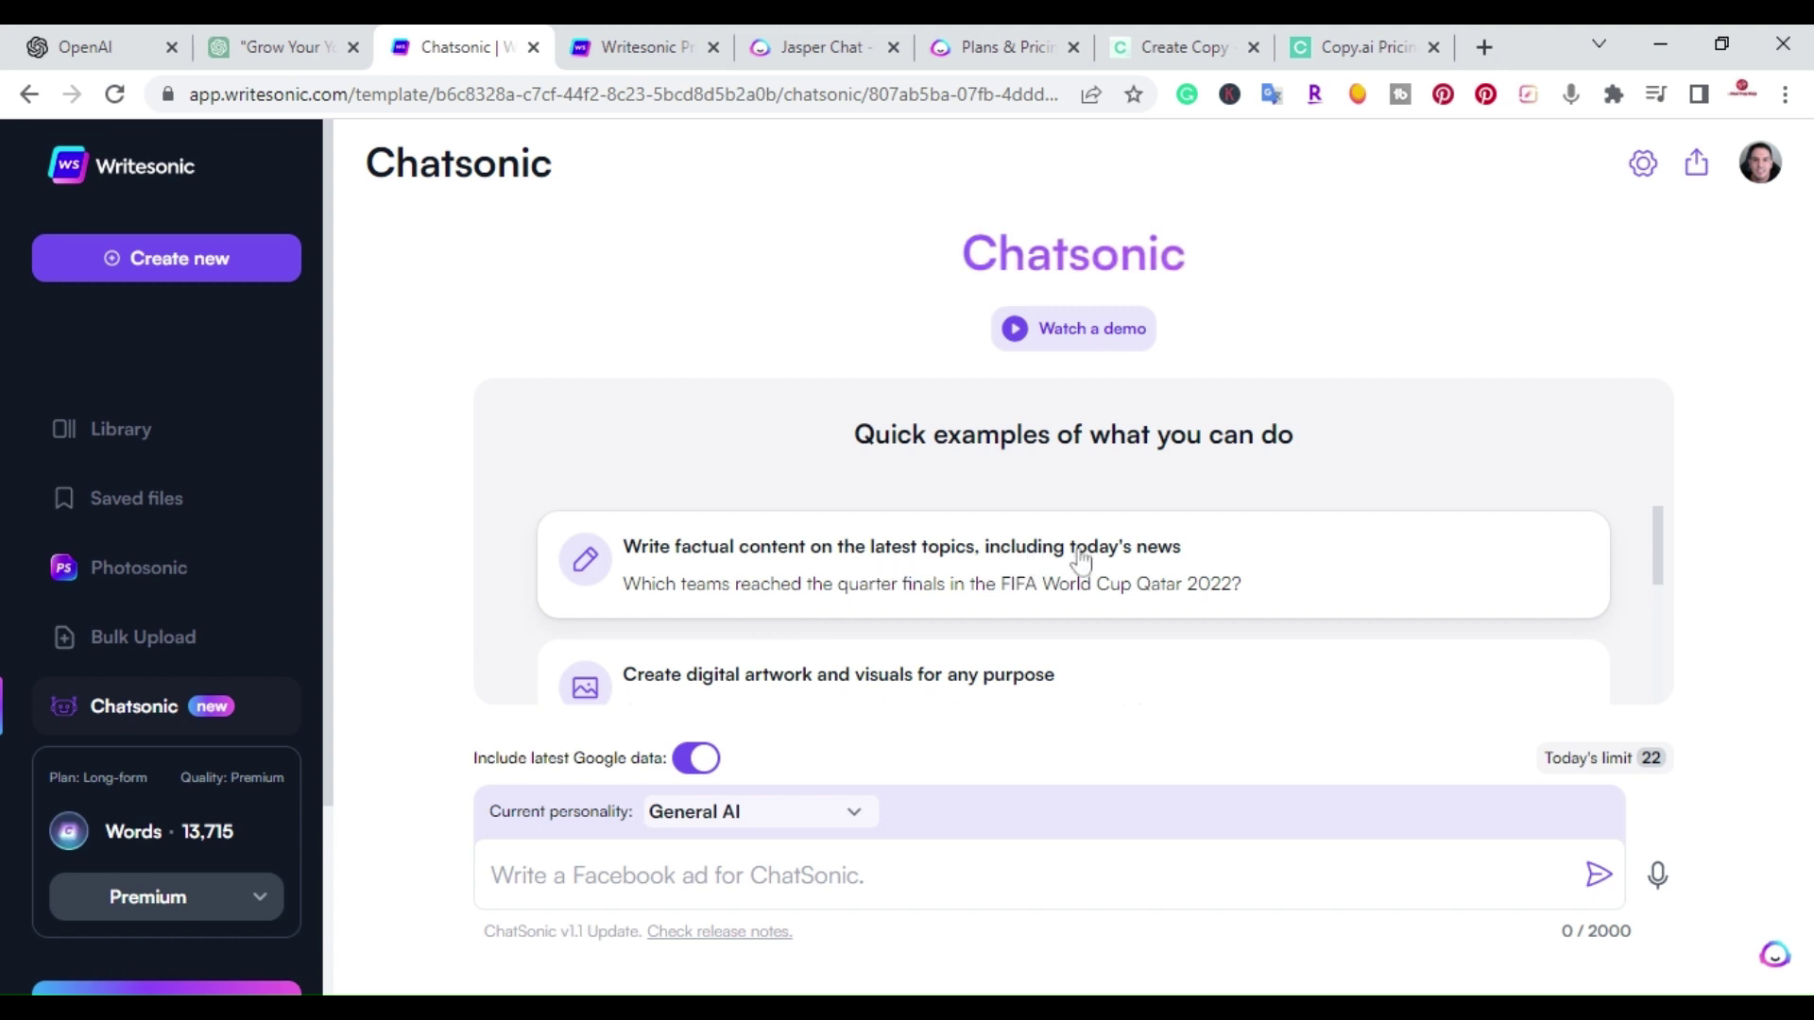
Step: Pick the 'Create digital artwork' quick example to load the HD World Cup footballer image prompt
scroll(1288, 530, down, 1)
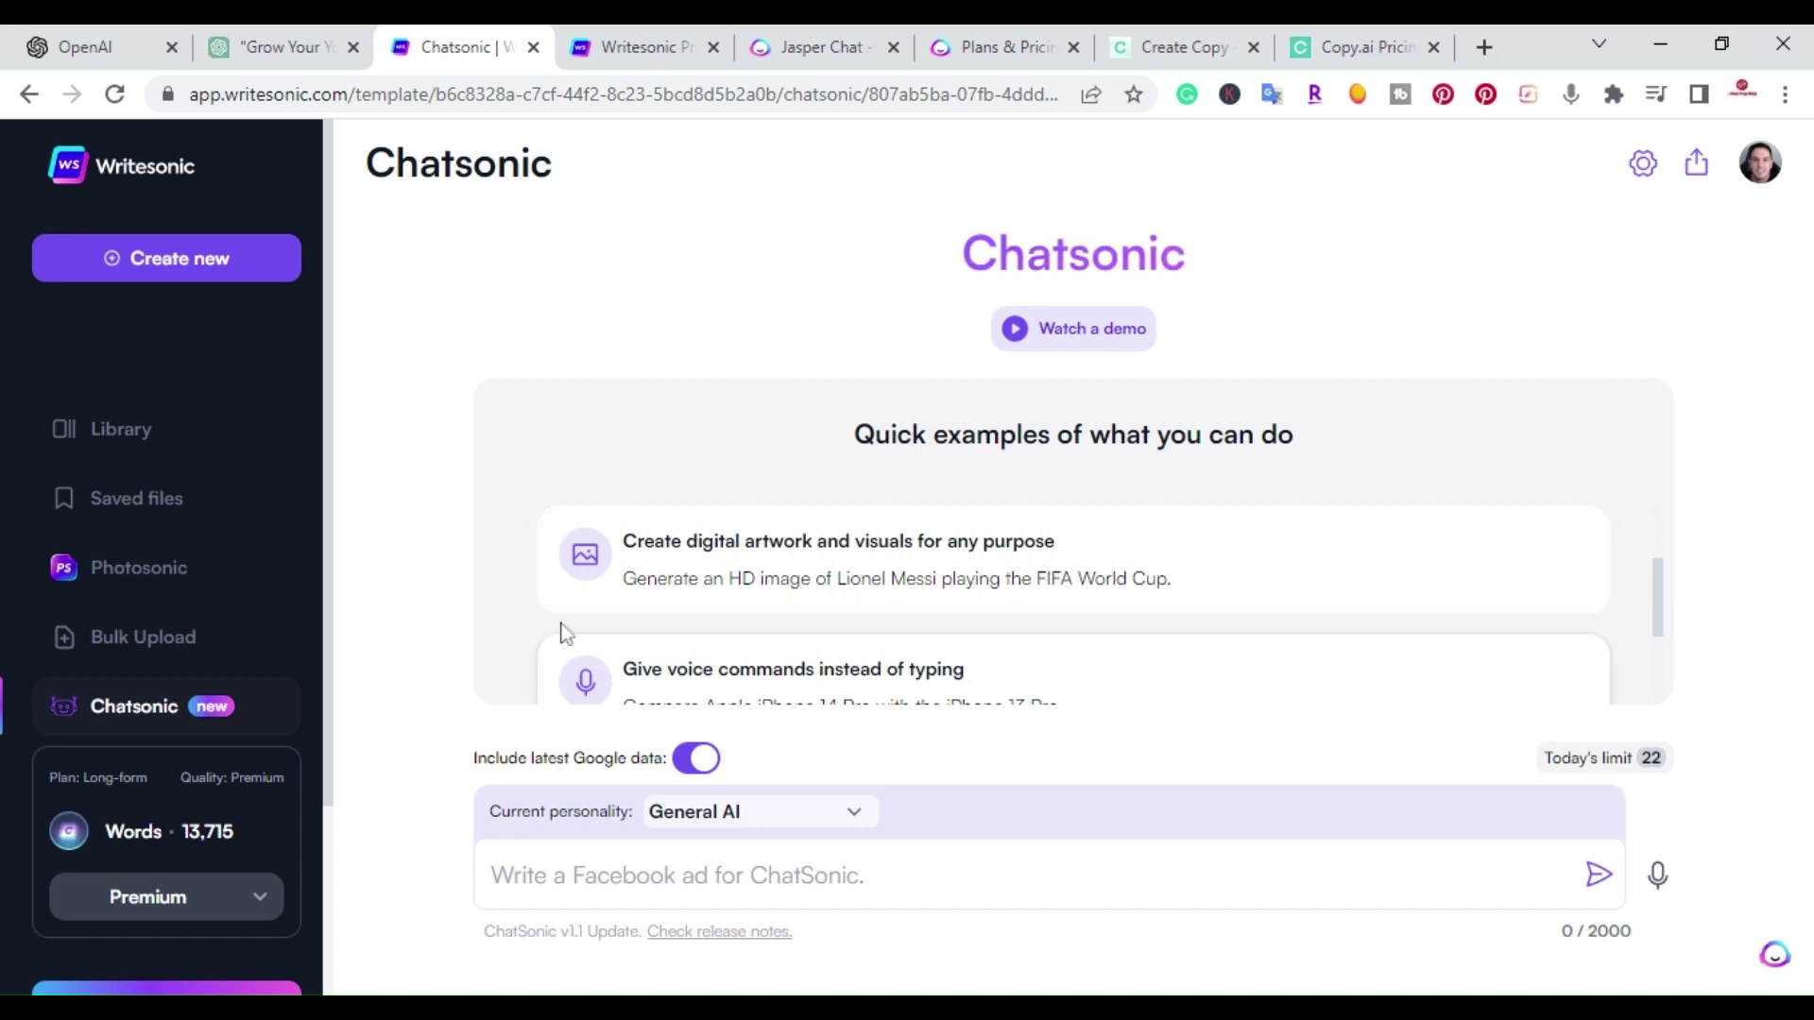
click(855, 581)
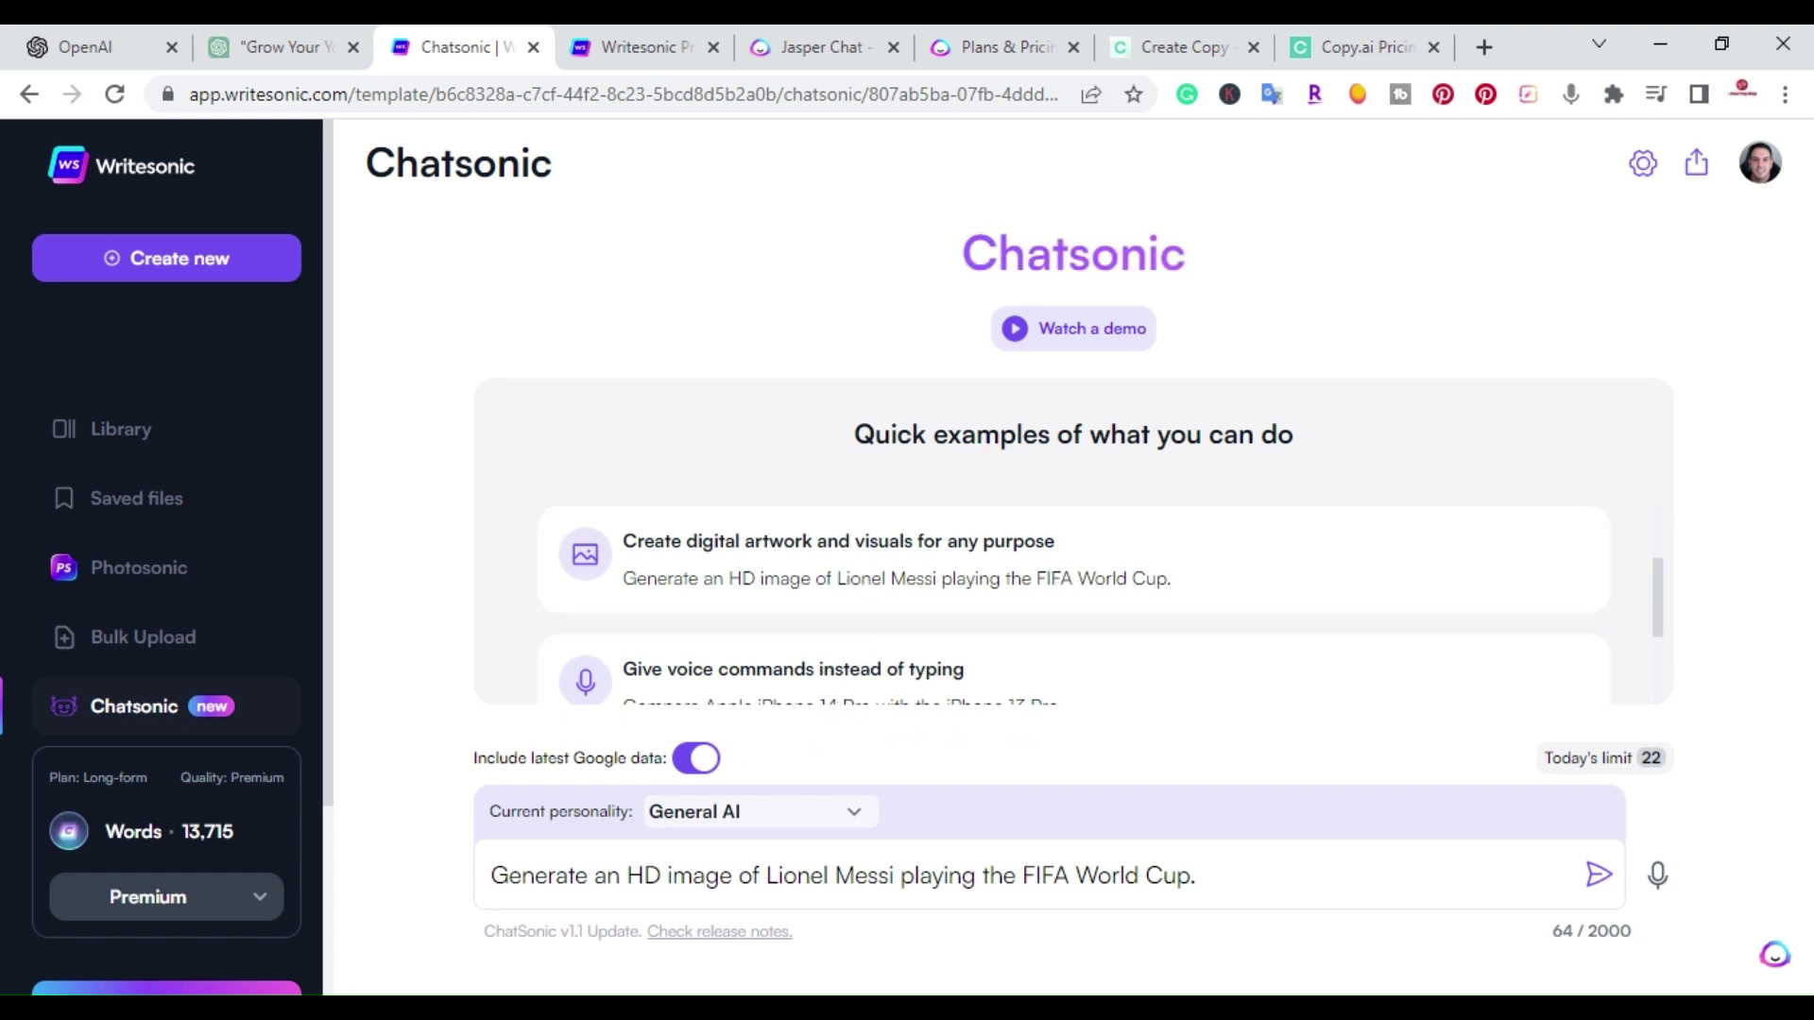
Step: Send the image prompt, view the two generated World Cup images, and start a new message
click(1597, 875)
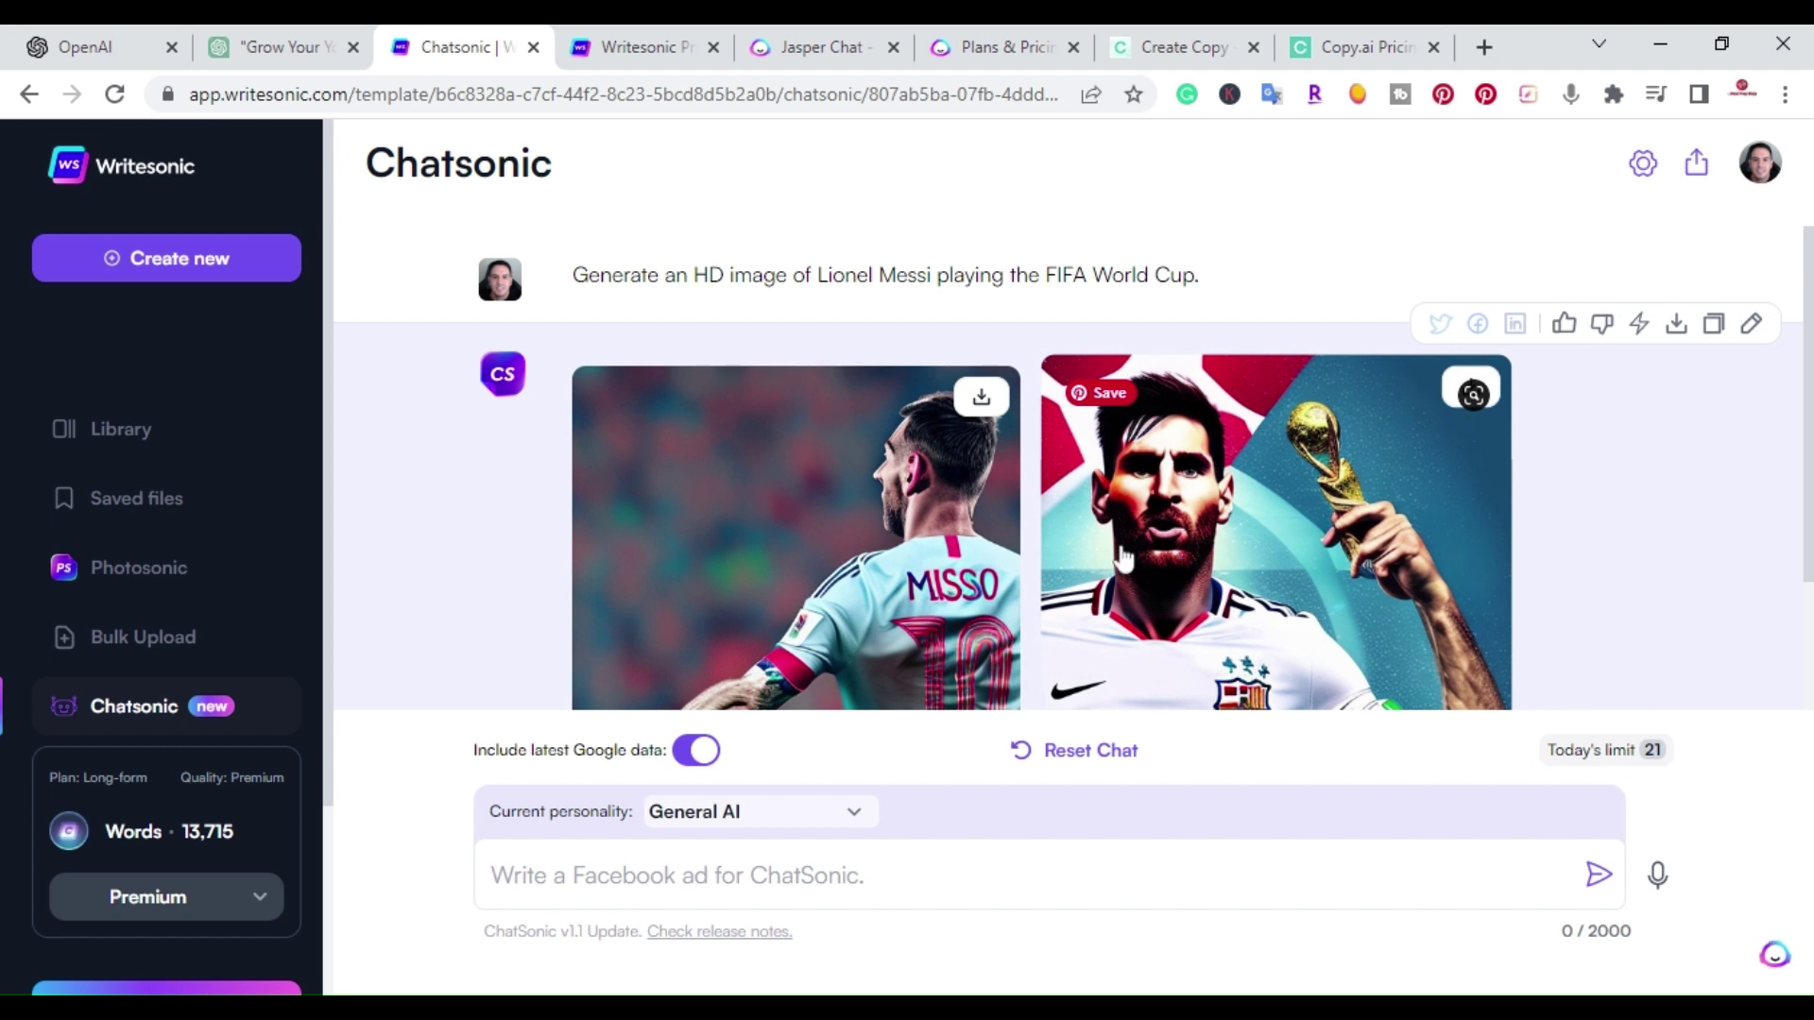
scroll(794, 529, down, 2)
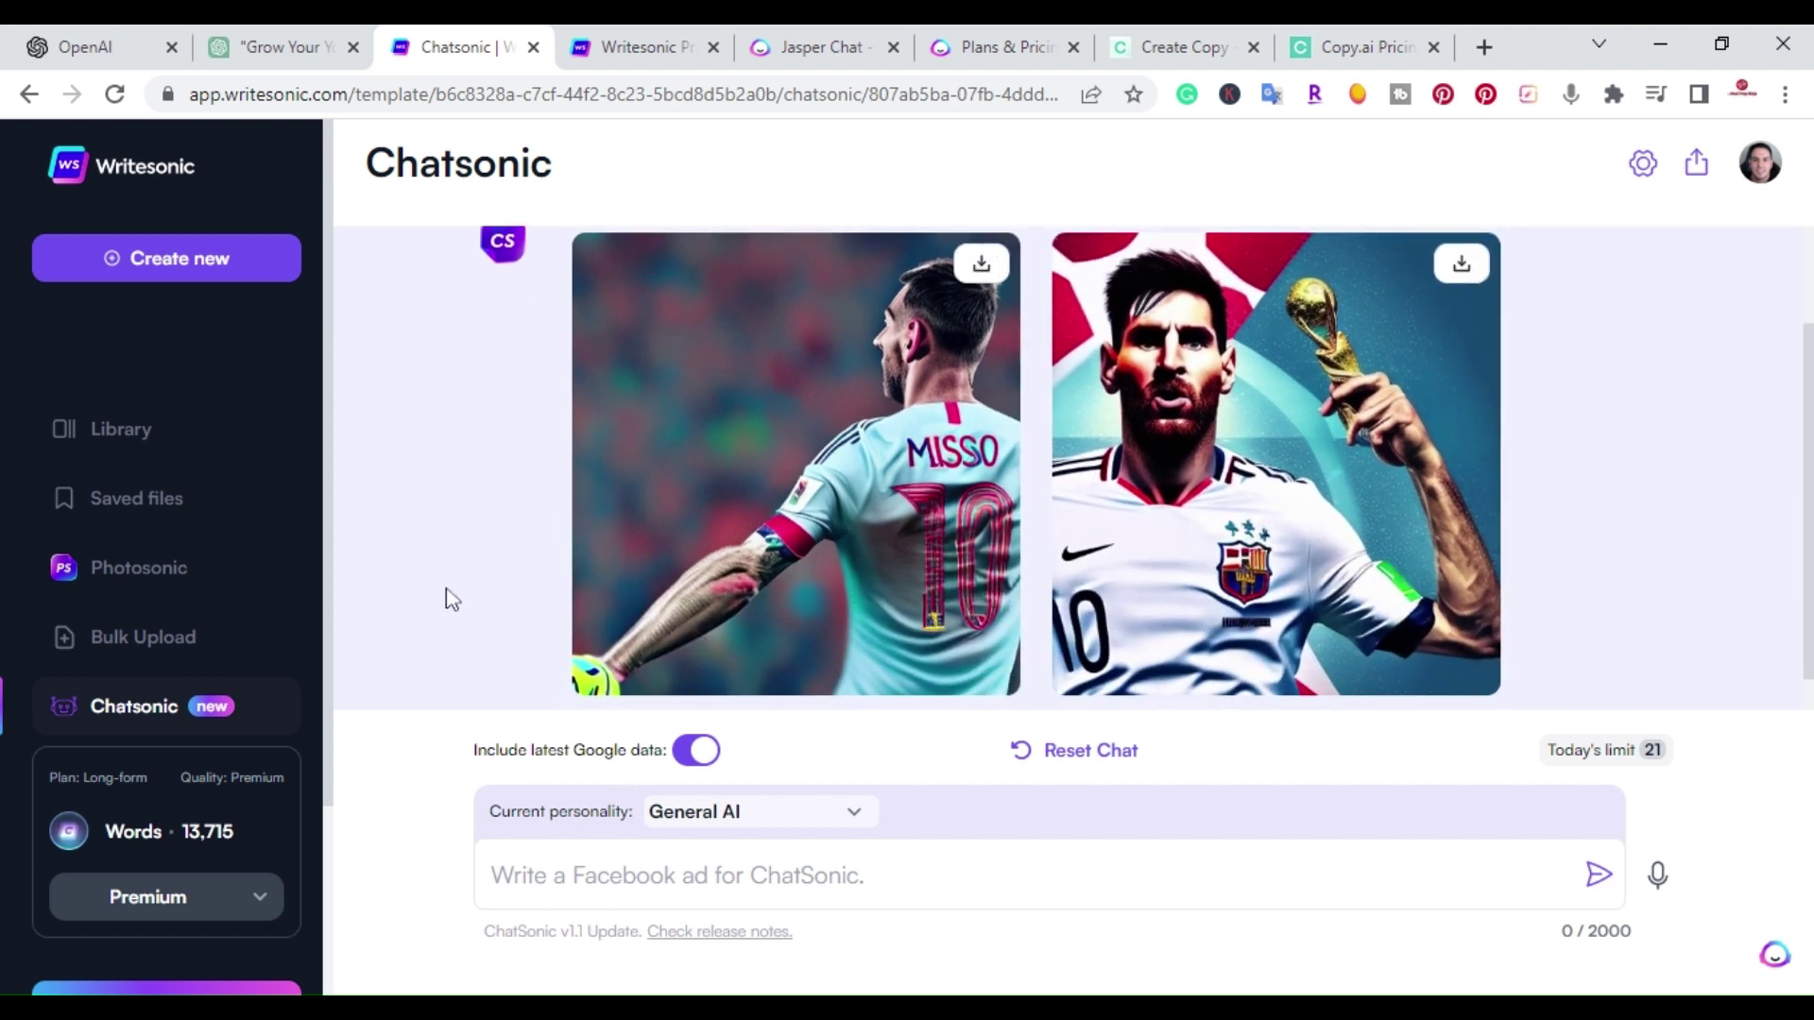
click(1591, 905)
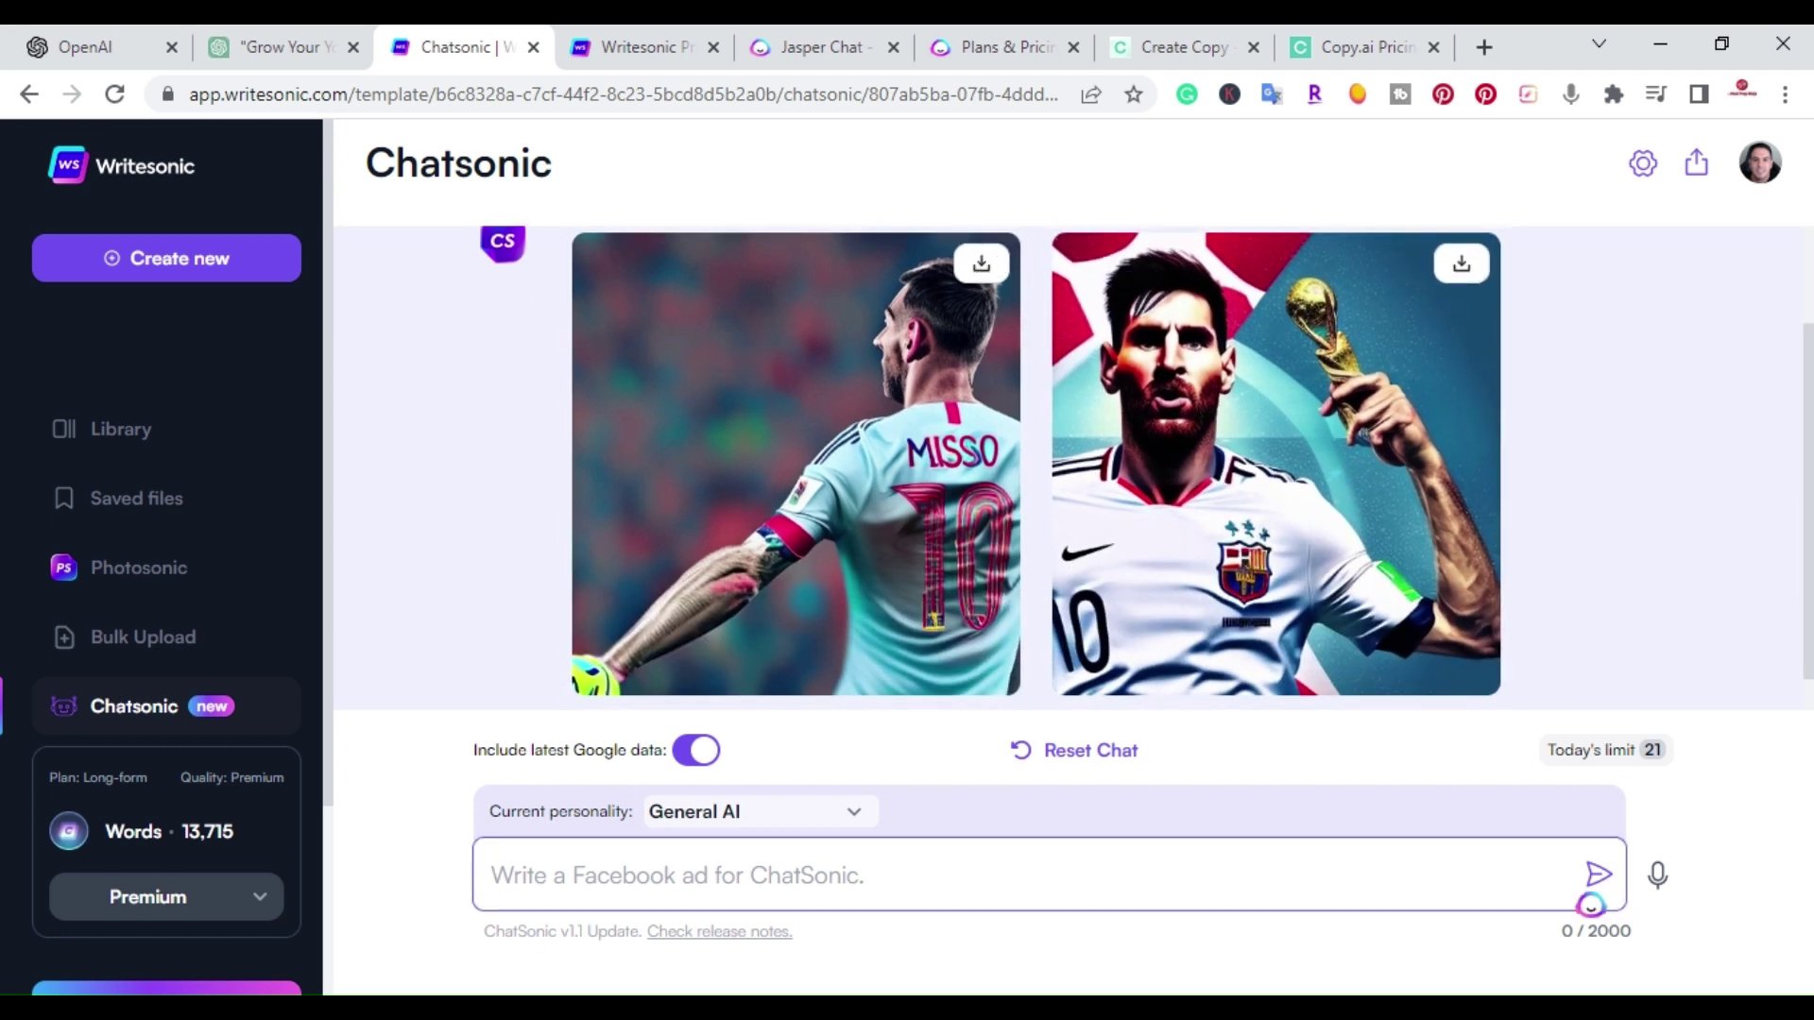
Step: Paste the YouTube-channel book outline prompt into Chatsonic, trim the trailing line break, and send it
text(Write an outline for a book about how to grow your YouTube channel in 2023)
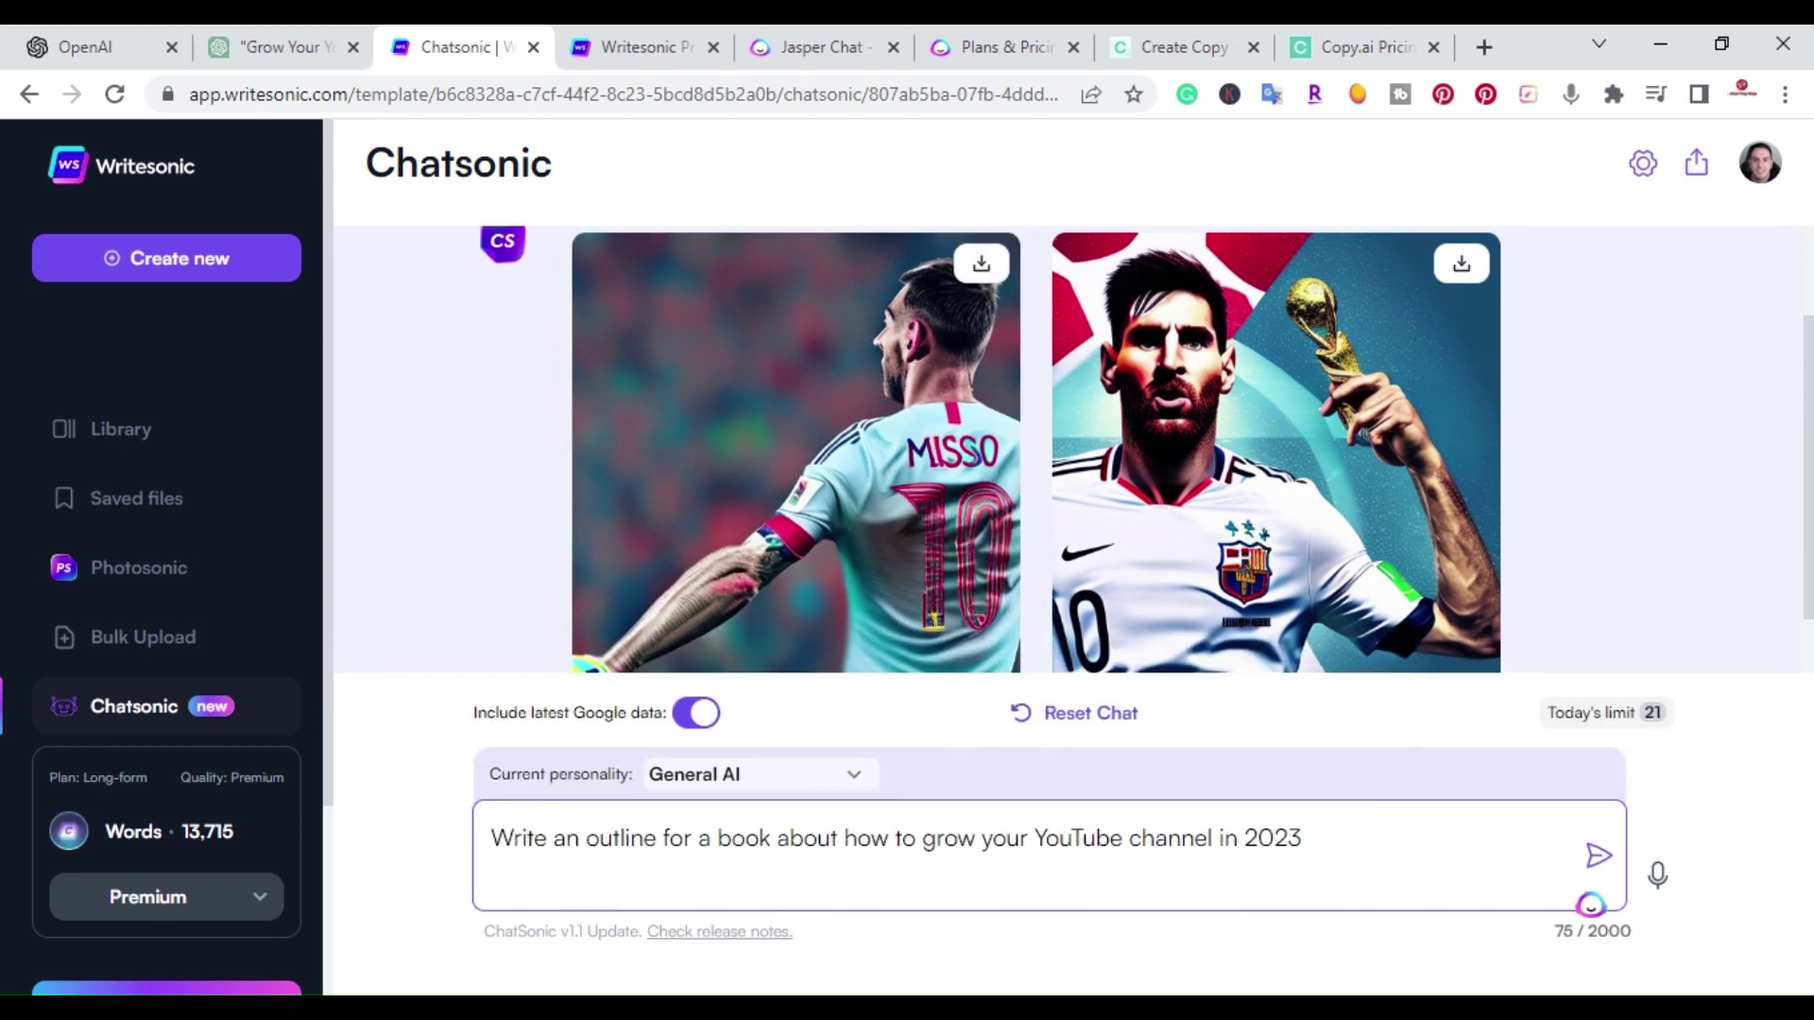
key(BackSpace)
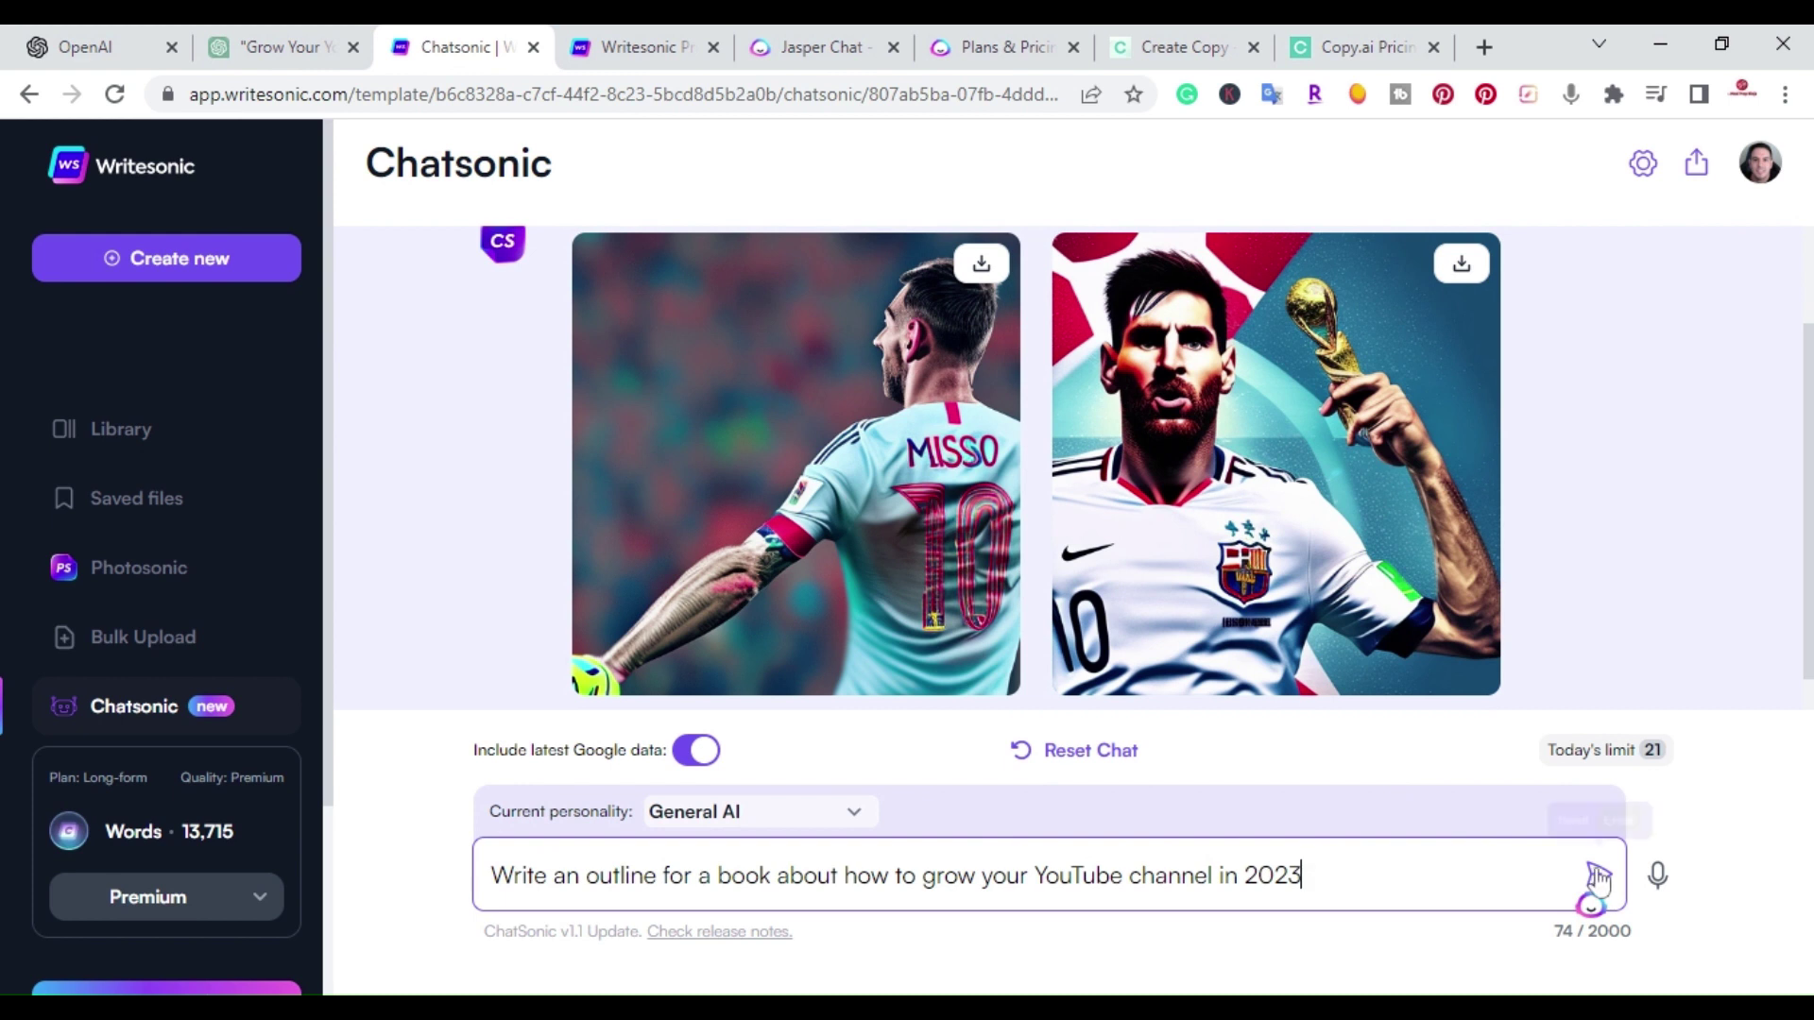
key(Return)
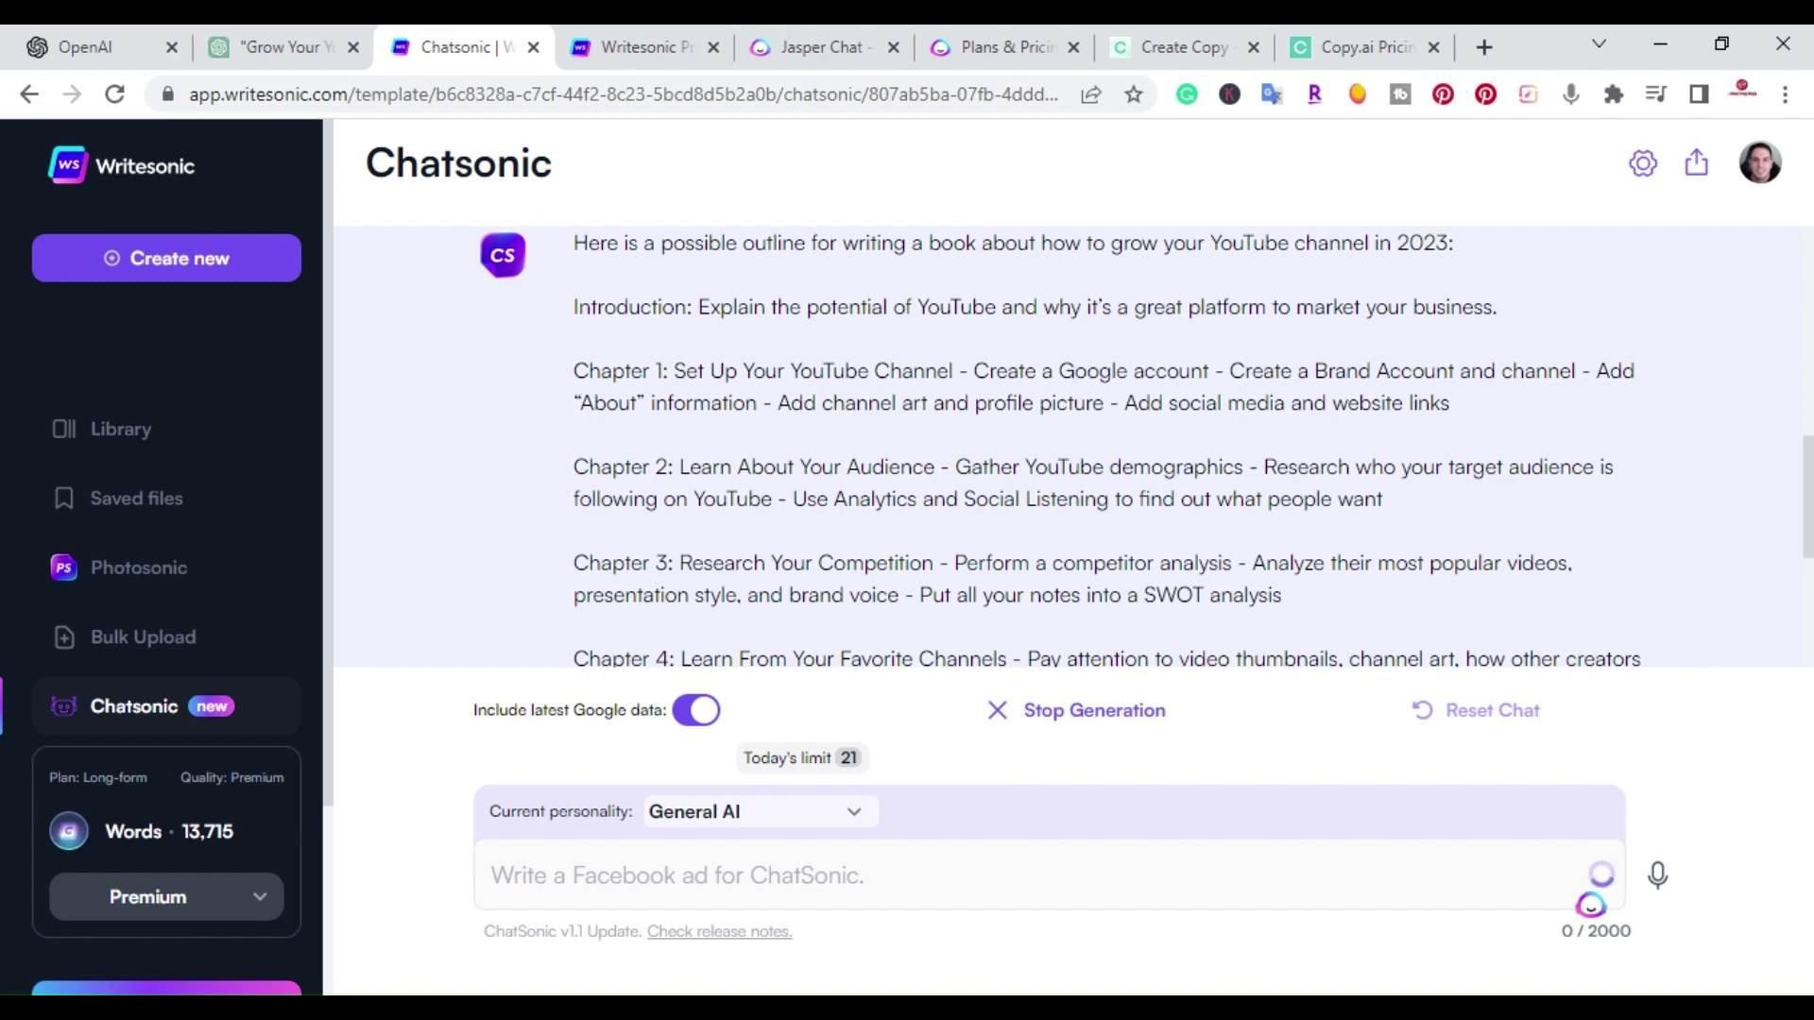
scroll(810, 526, down, 4)
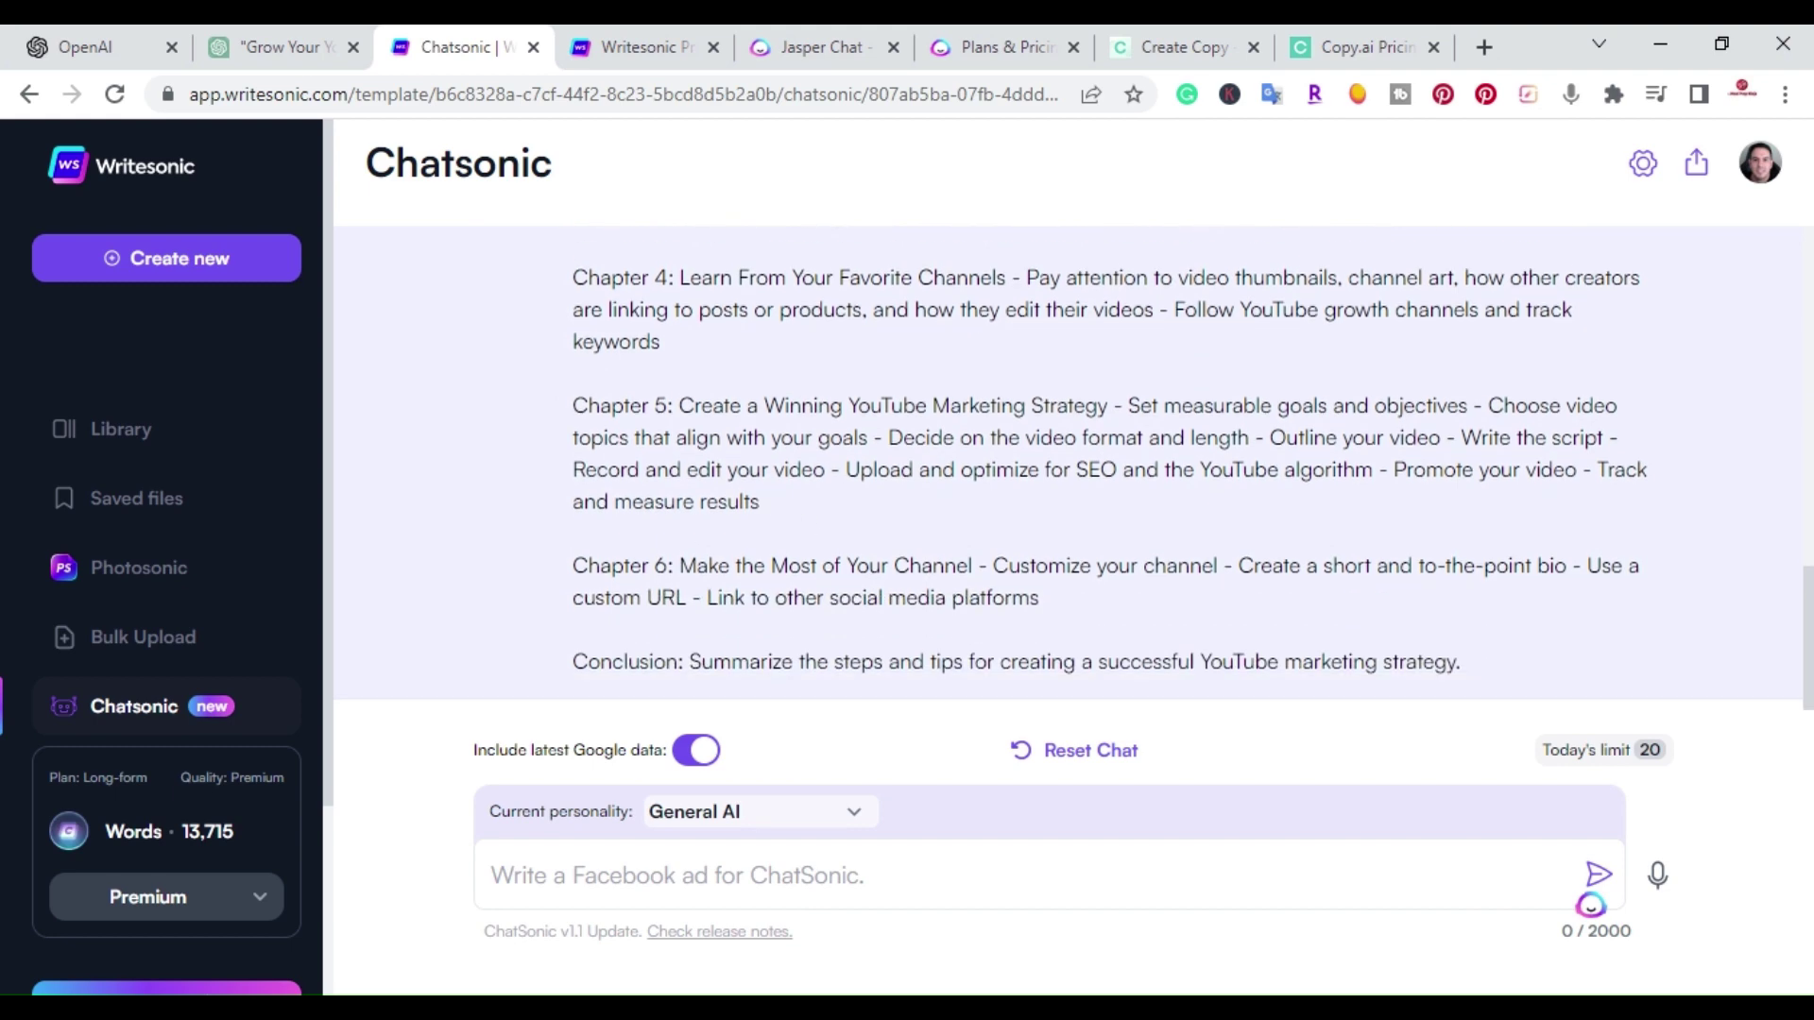
scroll(1075, 463, up, 4)
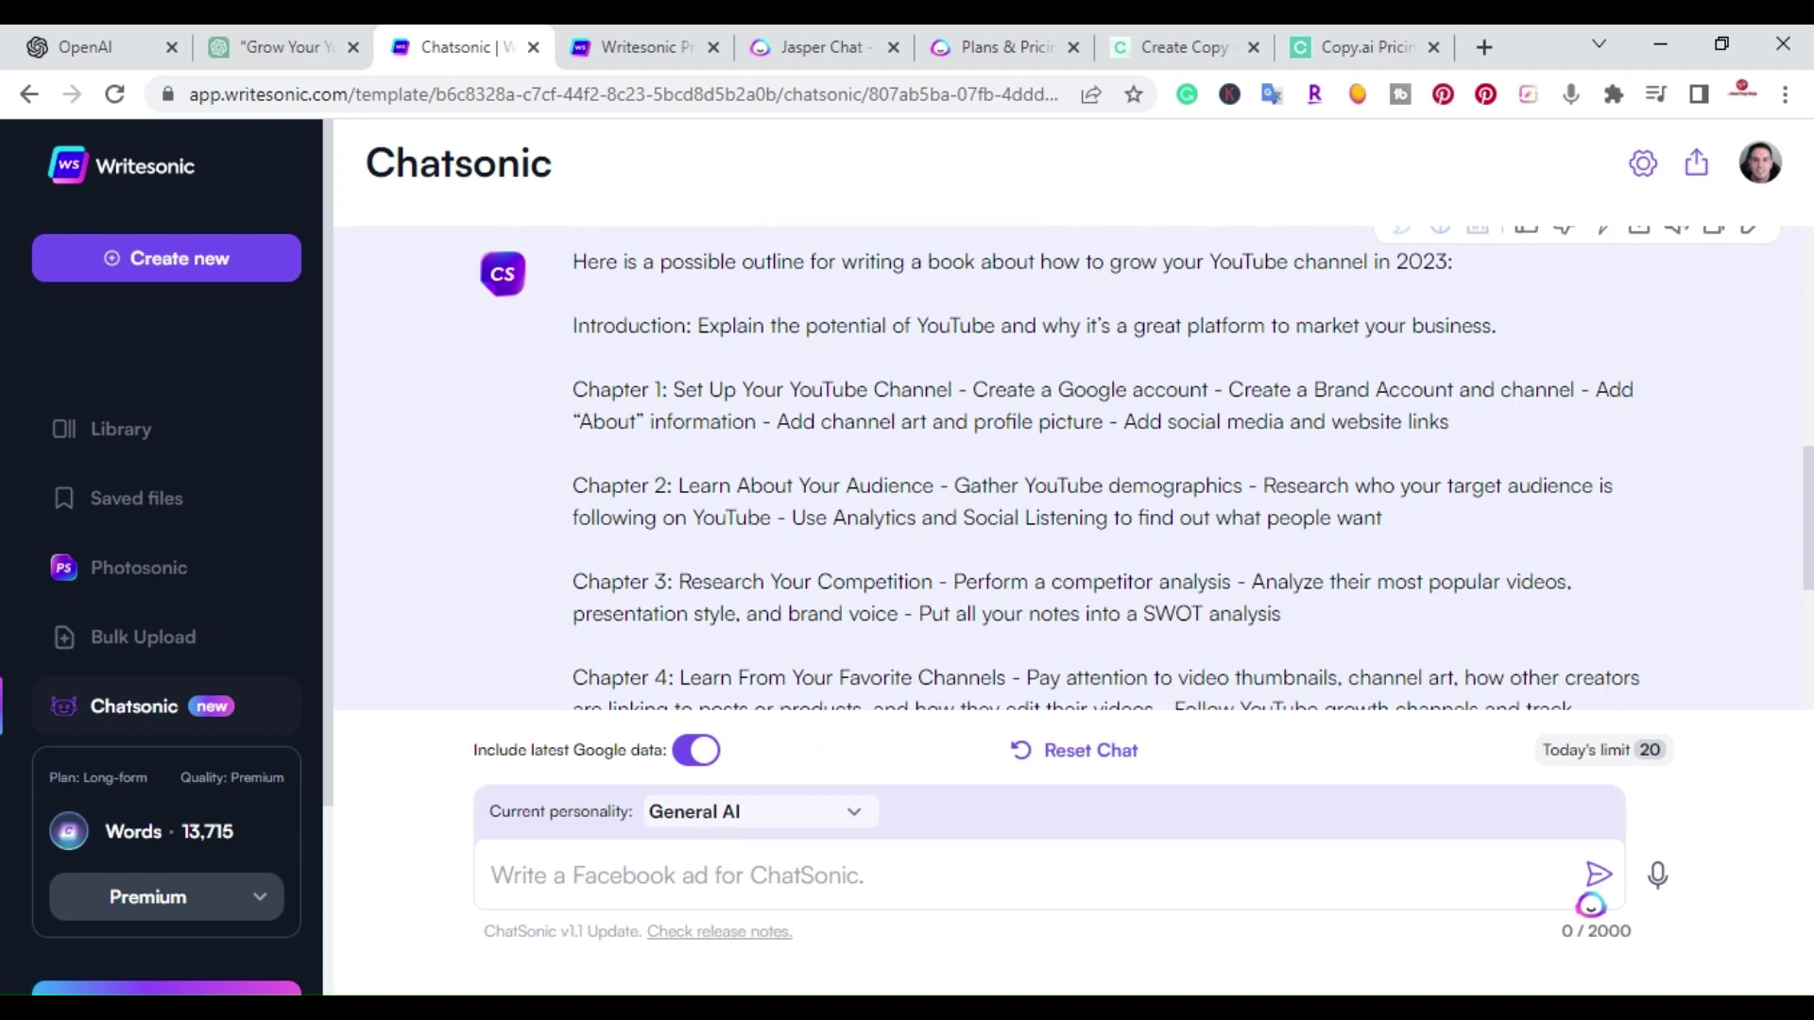
scroll(1536, 562, down, 4)
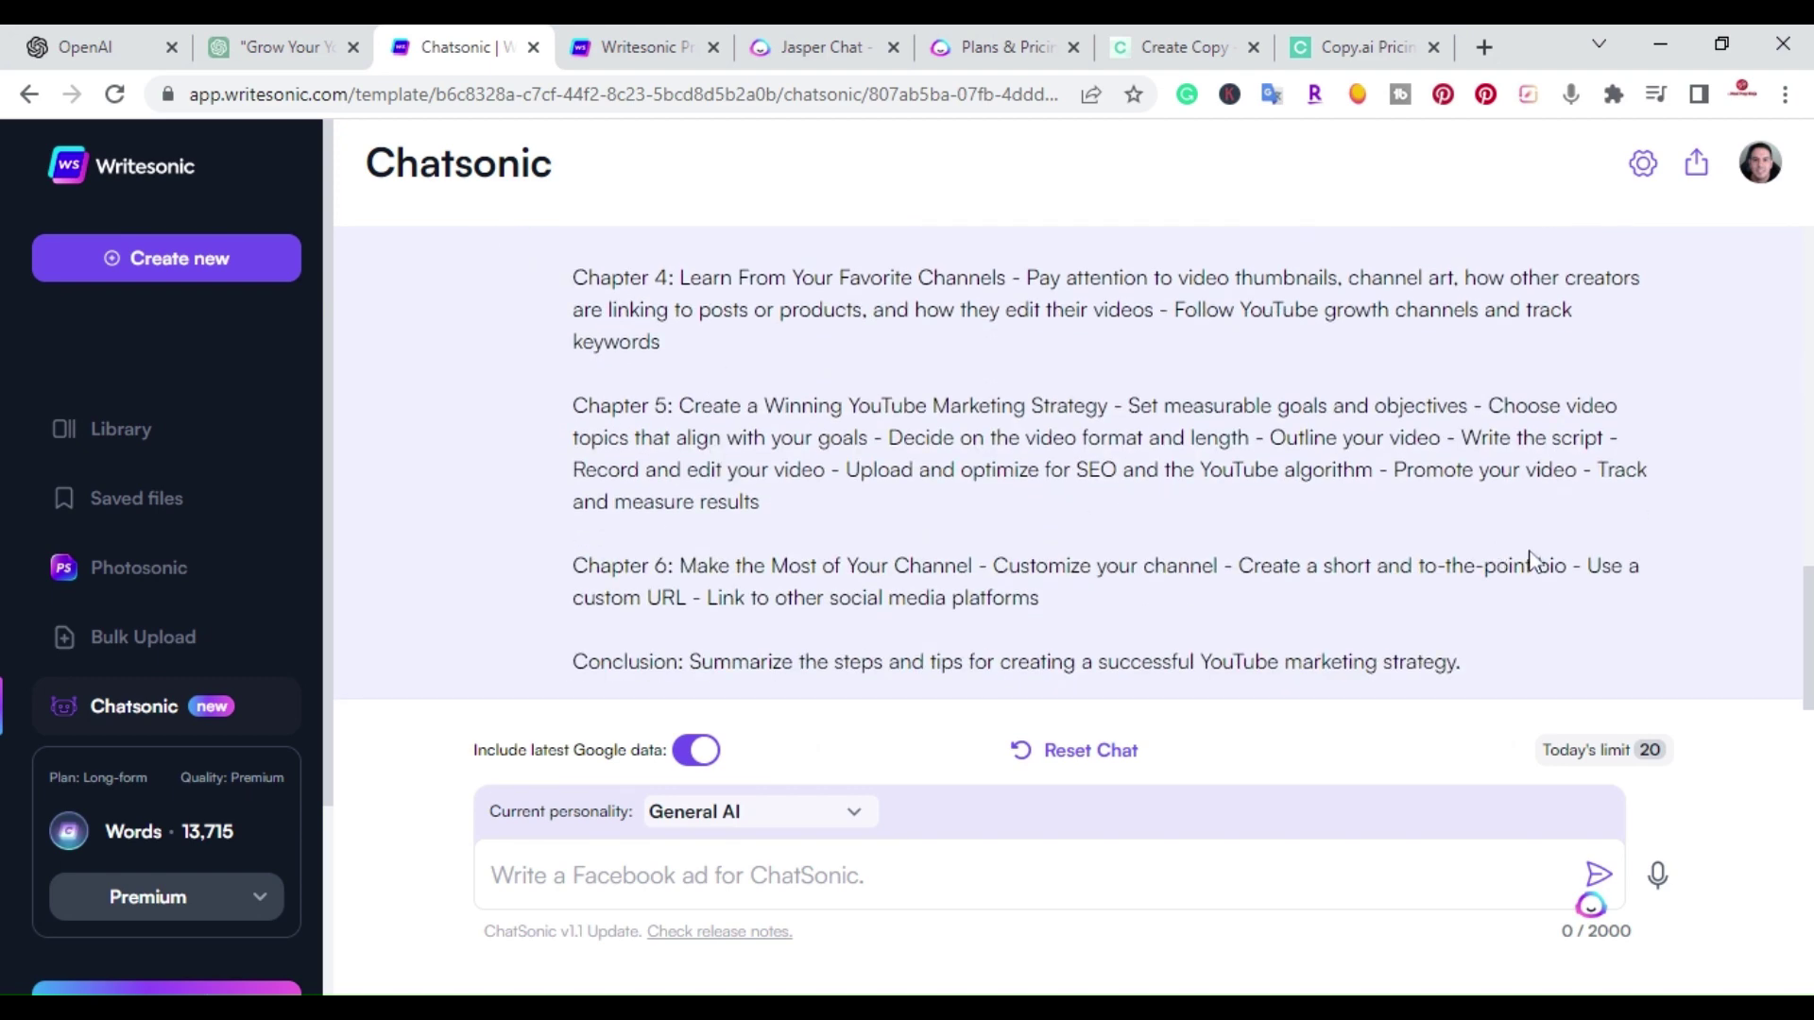
scroll(1535, 562, up, 5)
scroll(1578, 487, up, 1)
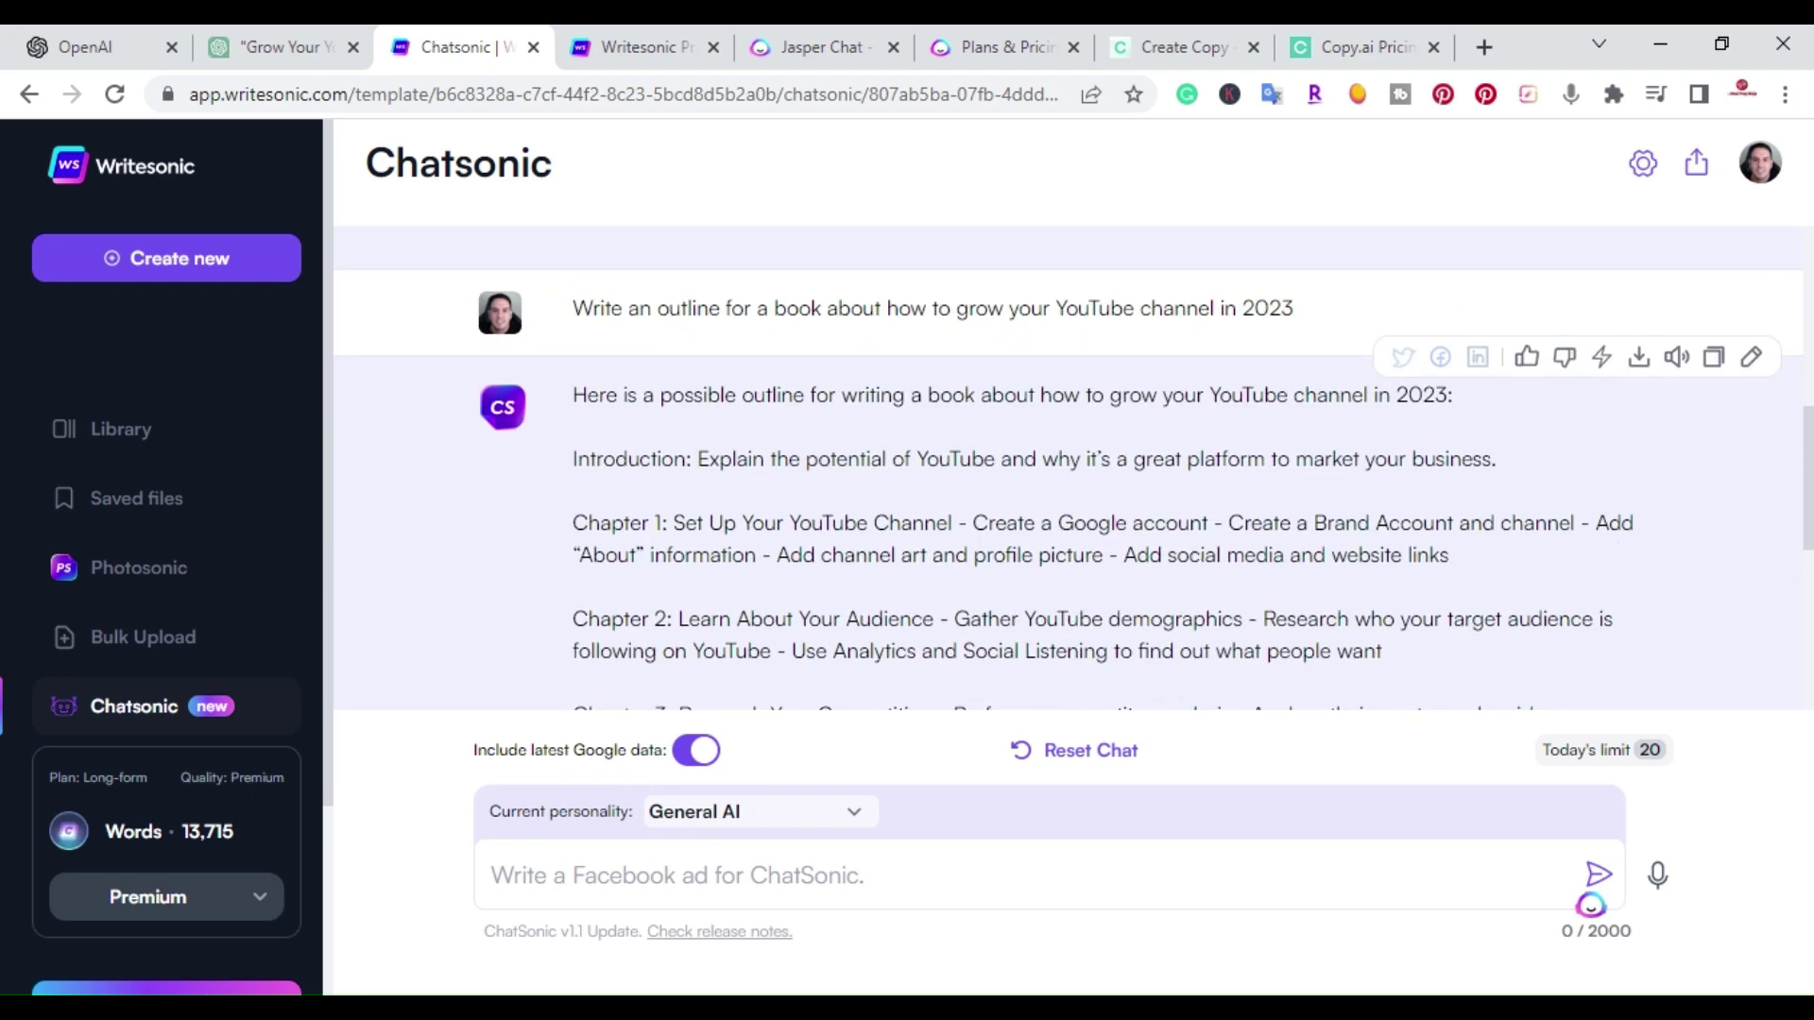
mouse_move(1501, 394)
scroll(993, 482, down, 2)
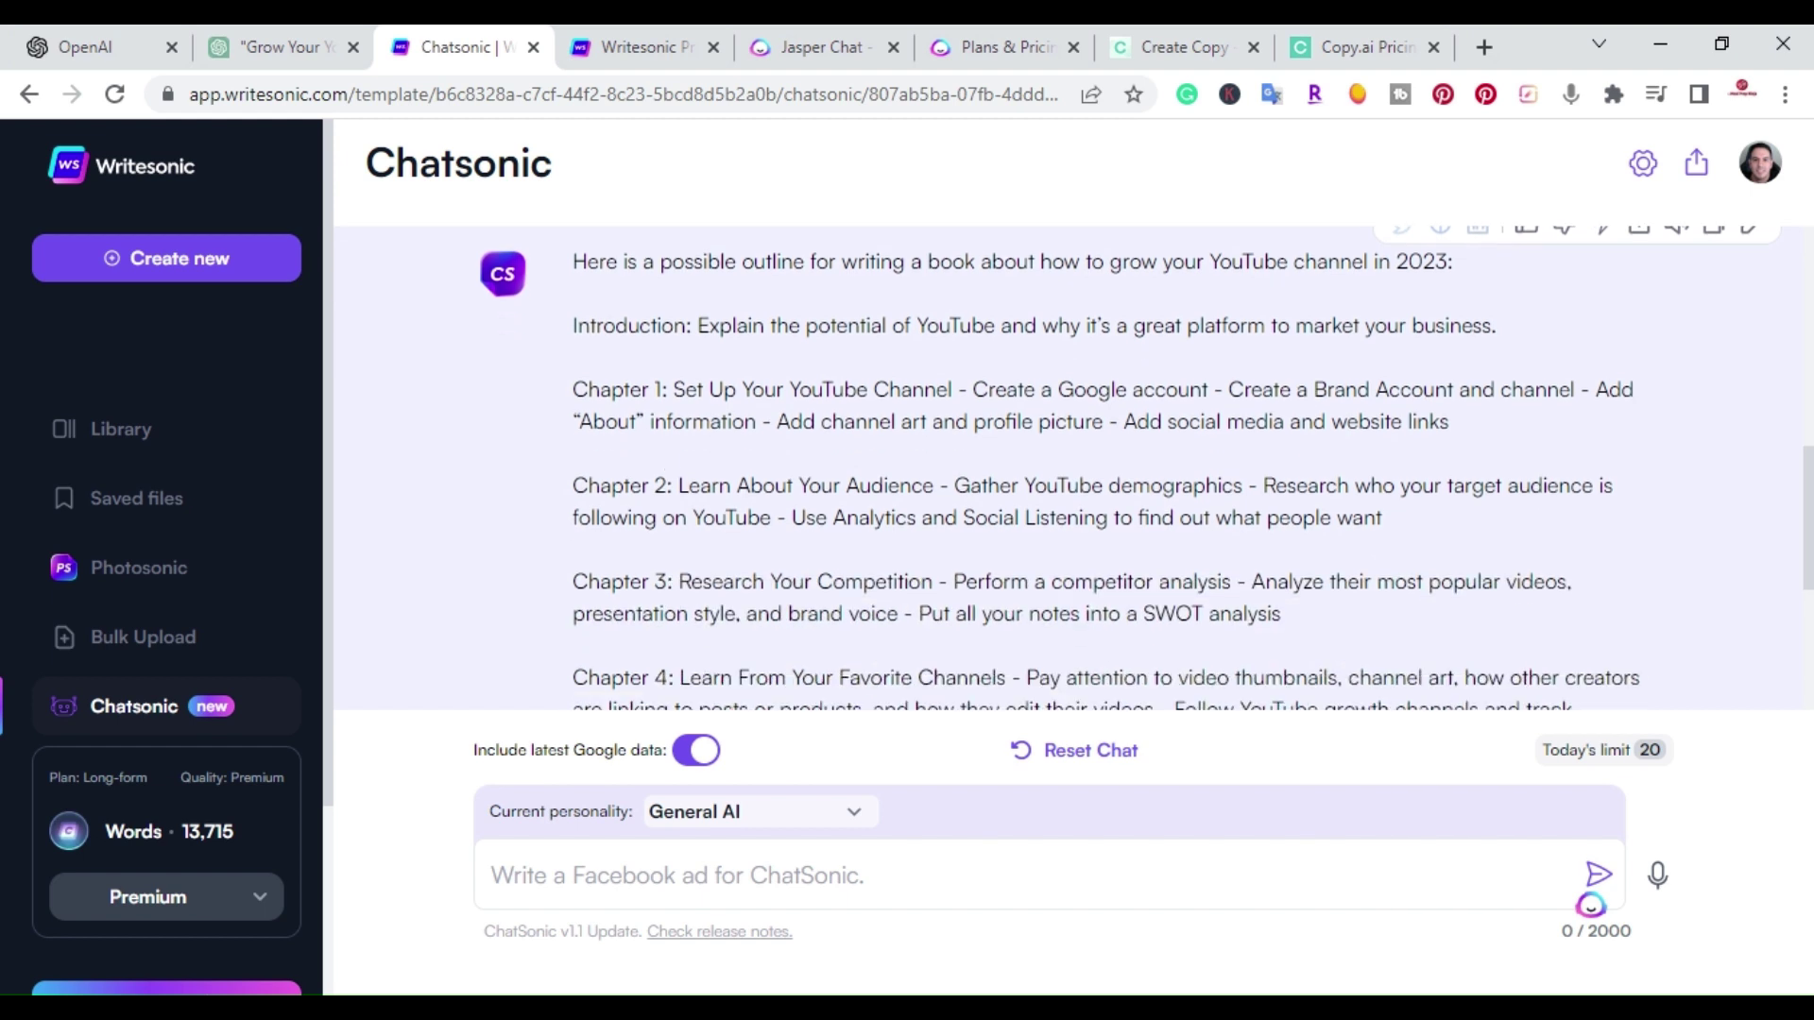
Step: Glance at the Writesonic pricing page, then switch to the Jasper chat tab
click(633, 47)
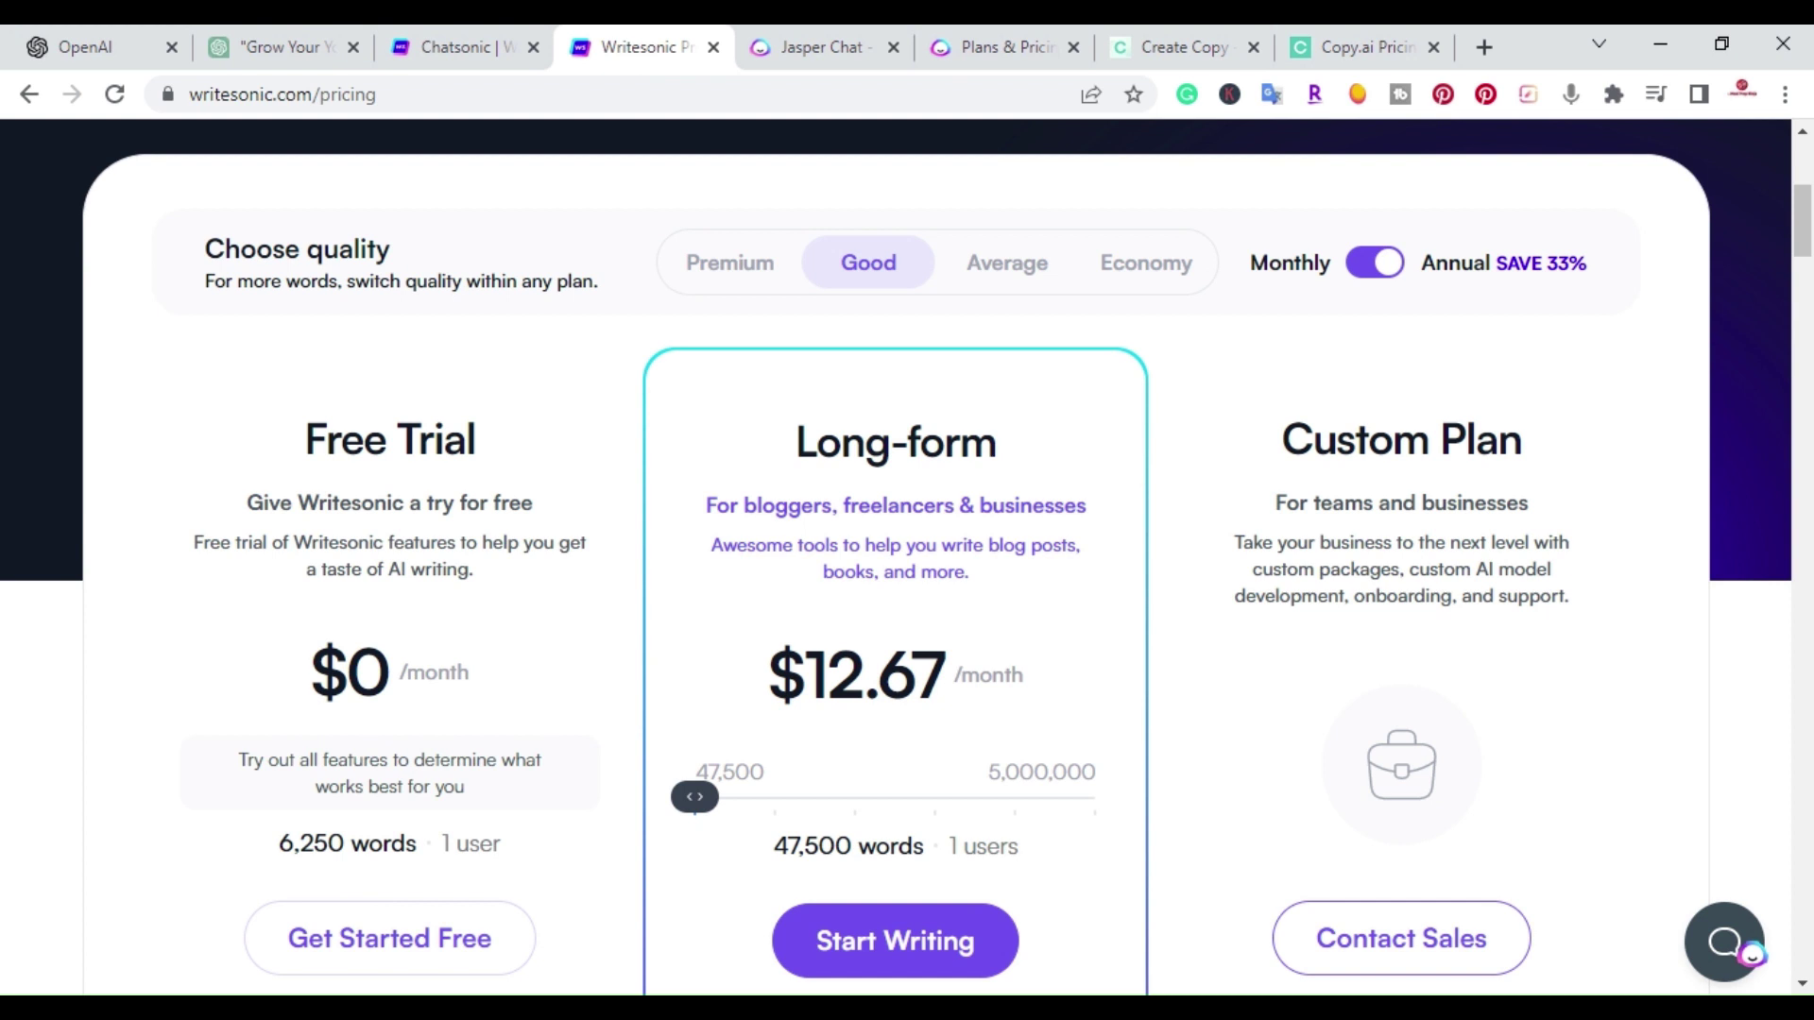
click(820, 45)
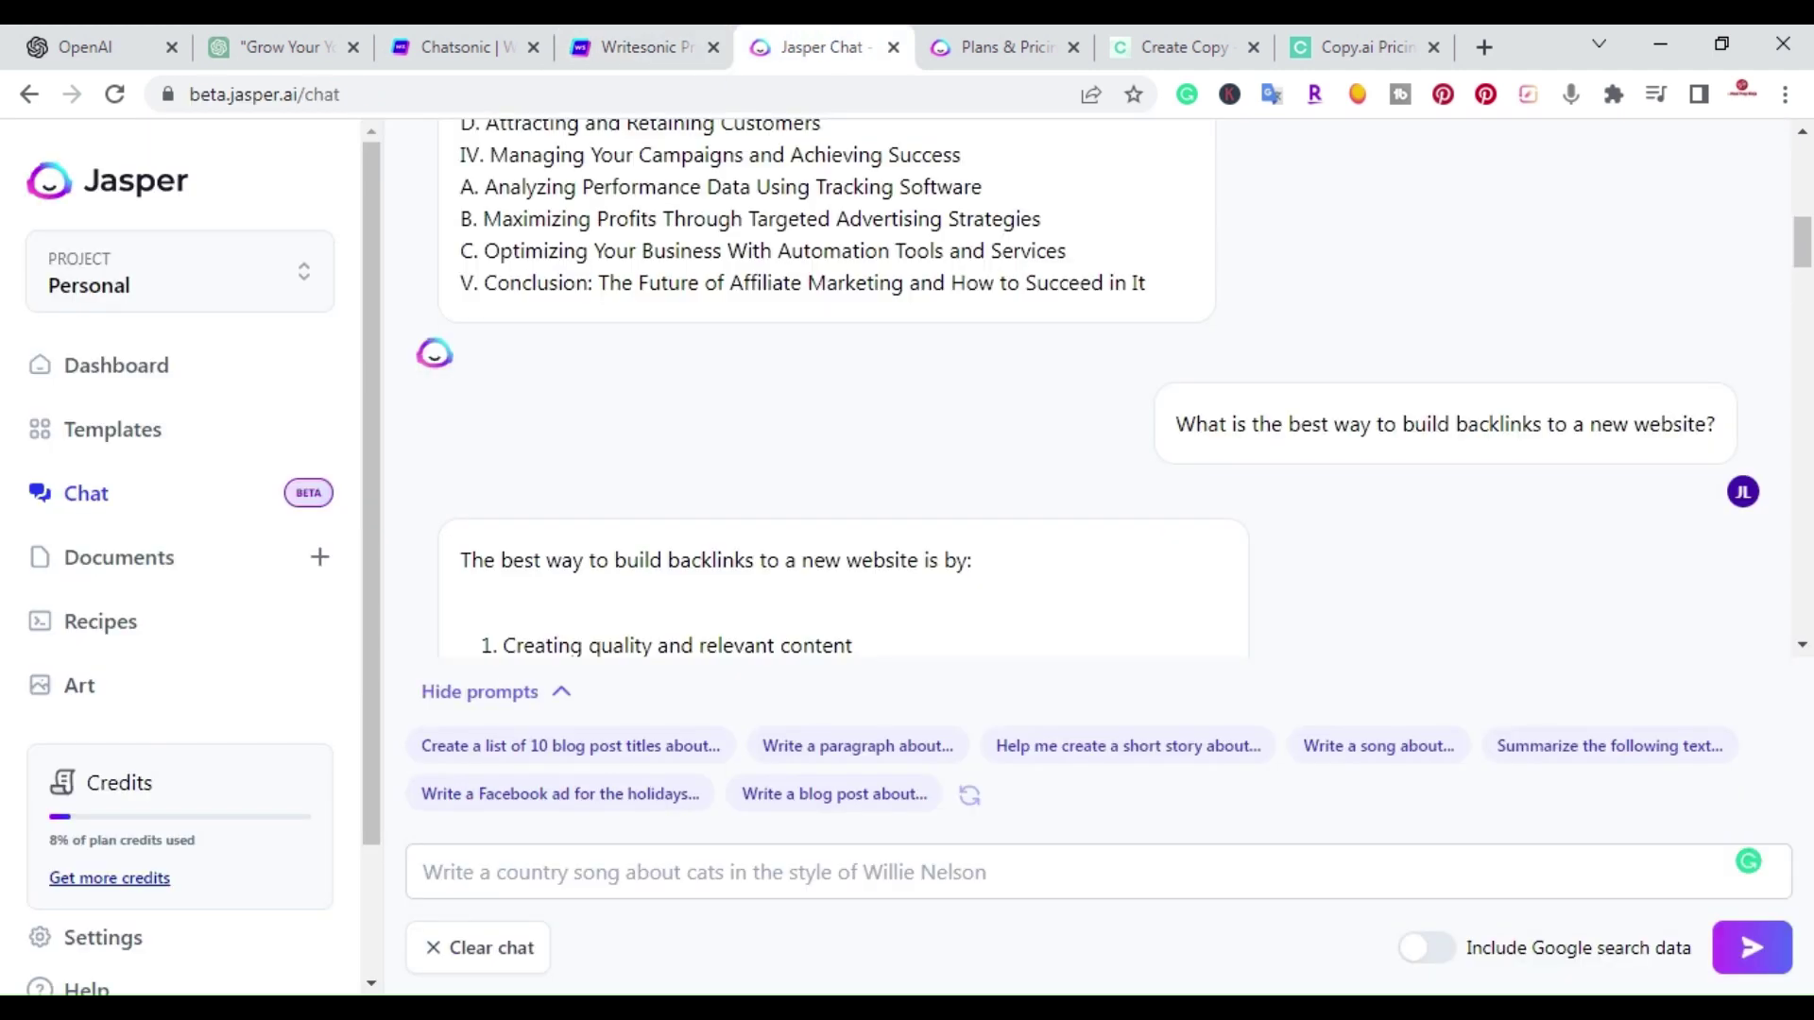
Step: Scroll to Jasper's last reply on growing on YouTube and place the cursor in the chat box
mouse_move(427, 337)
mouse_move(504, 395)
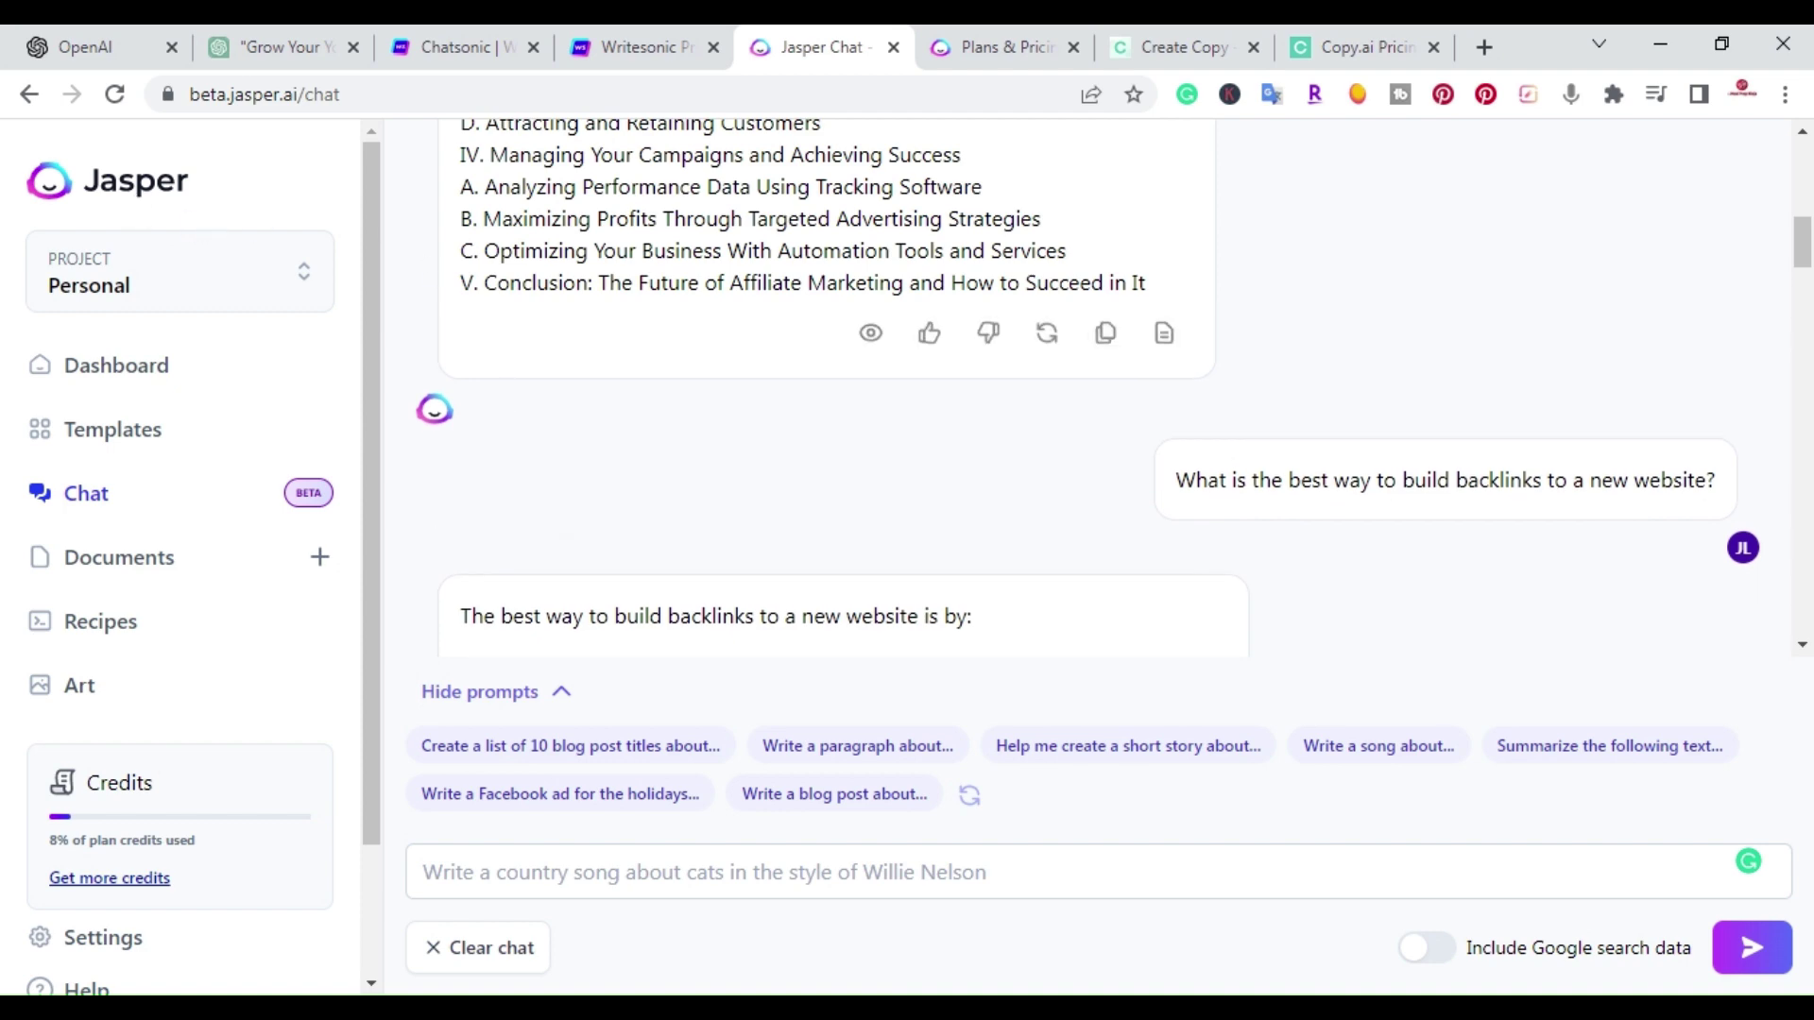
scroll(504, 395, down, 15)
scroll(1124, 397, down, 10)
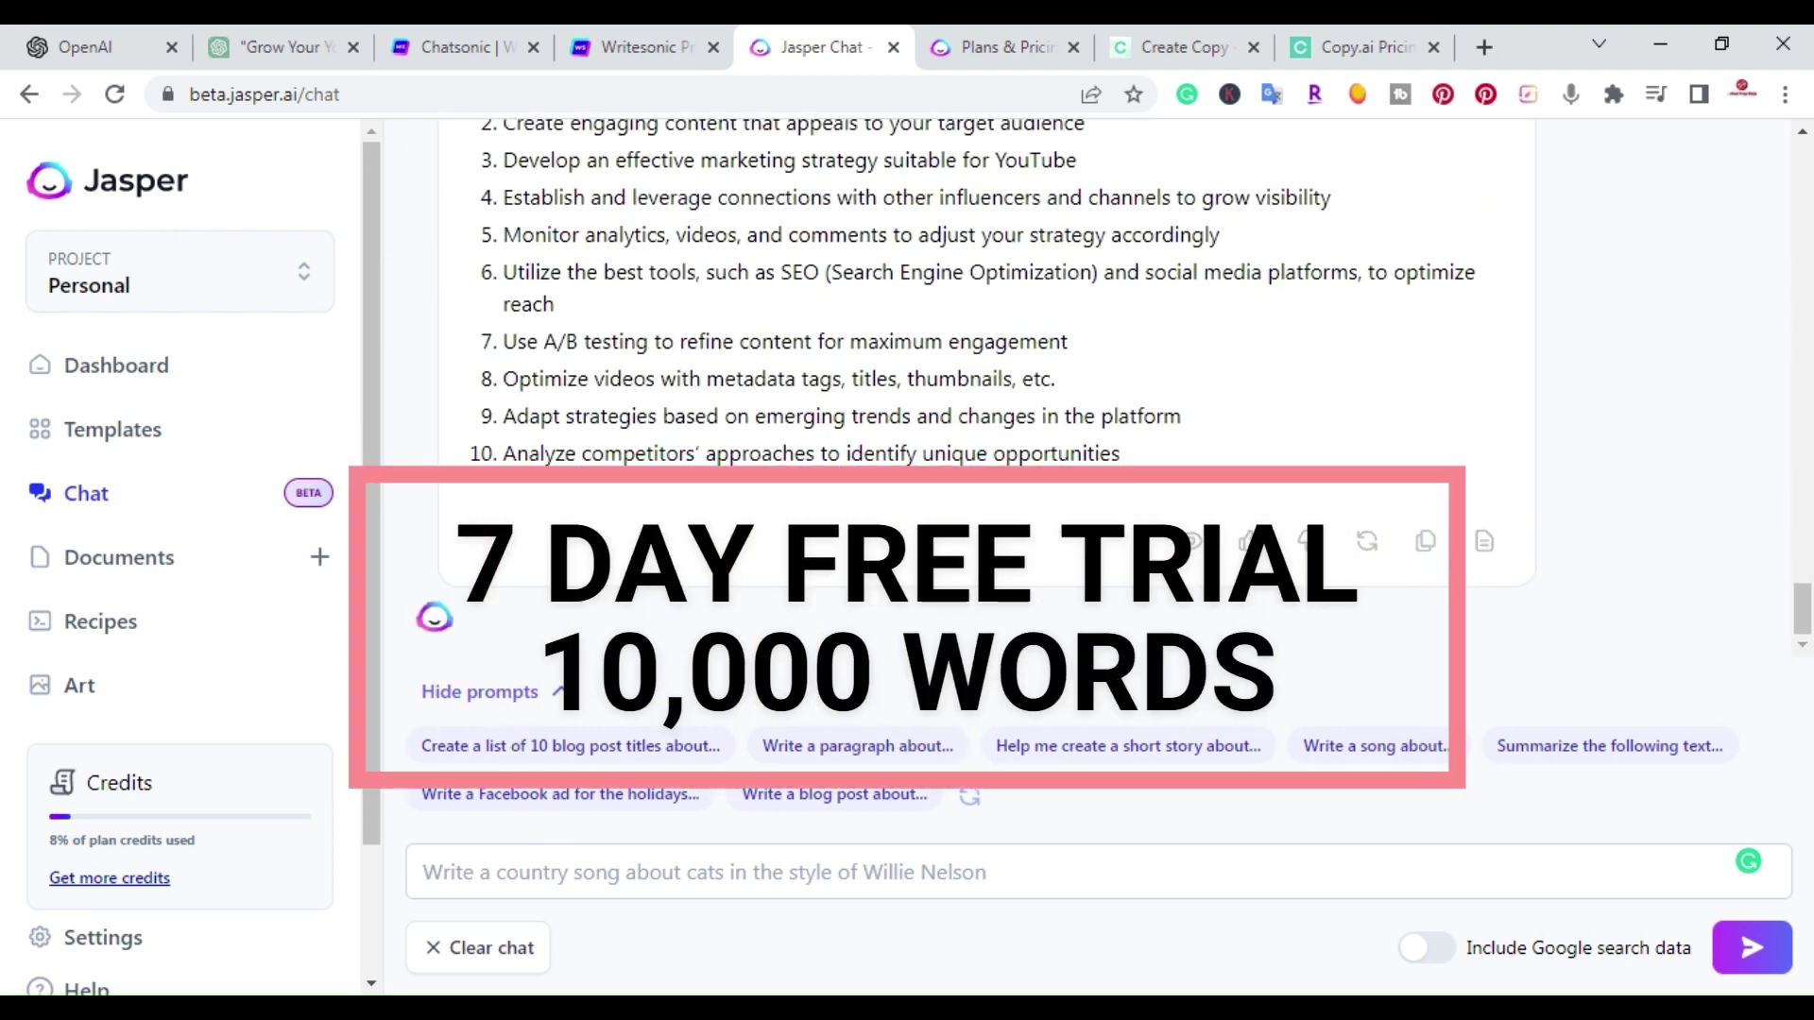
click(423, 872)
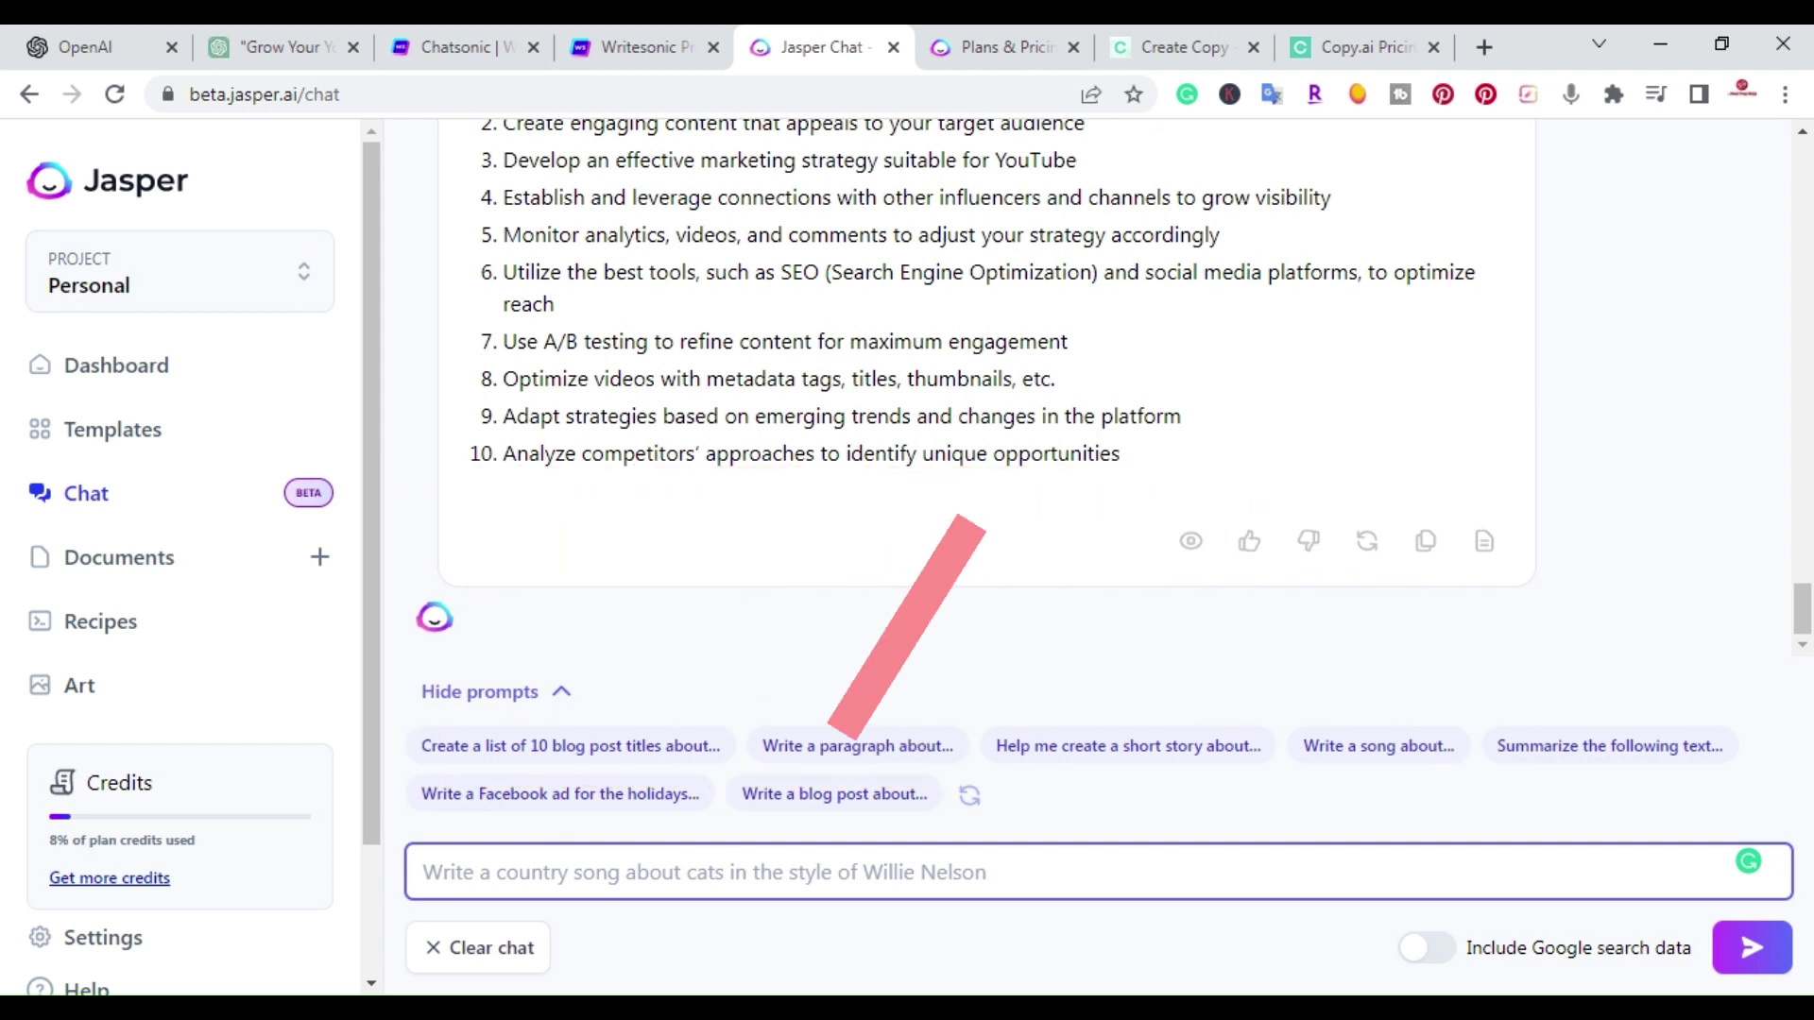
Step: Send the 2023 YouTube book outline prompt to Jasper, read its ten-point reply, and open Plans & Pricing
text(Write an outline for a book about how to grow your YouTube channel in 2023)
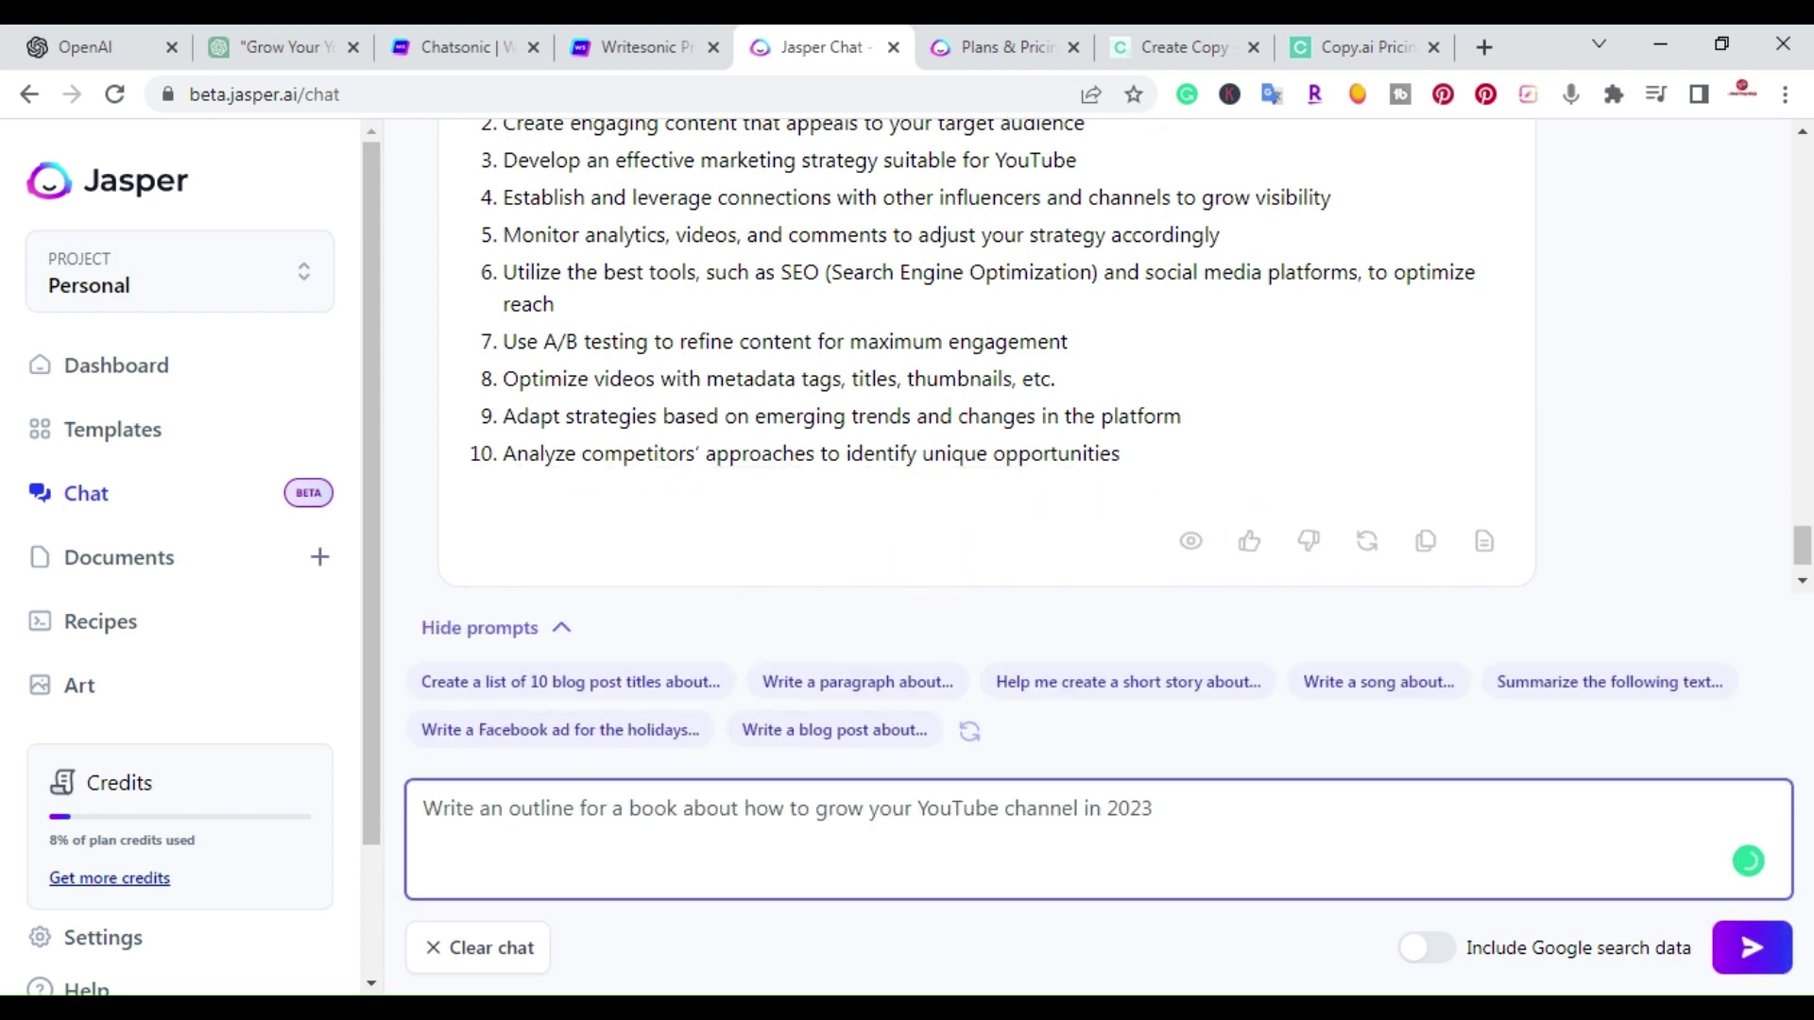
click(1739, 957)
mouse_move(1147, 514)
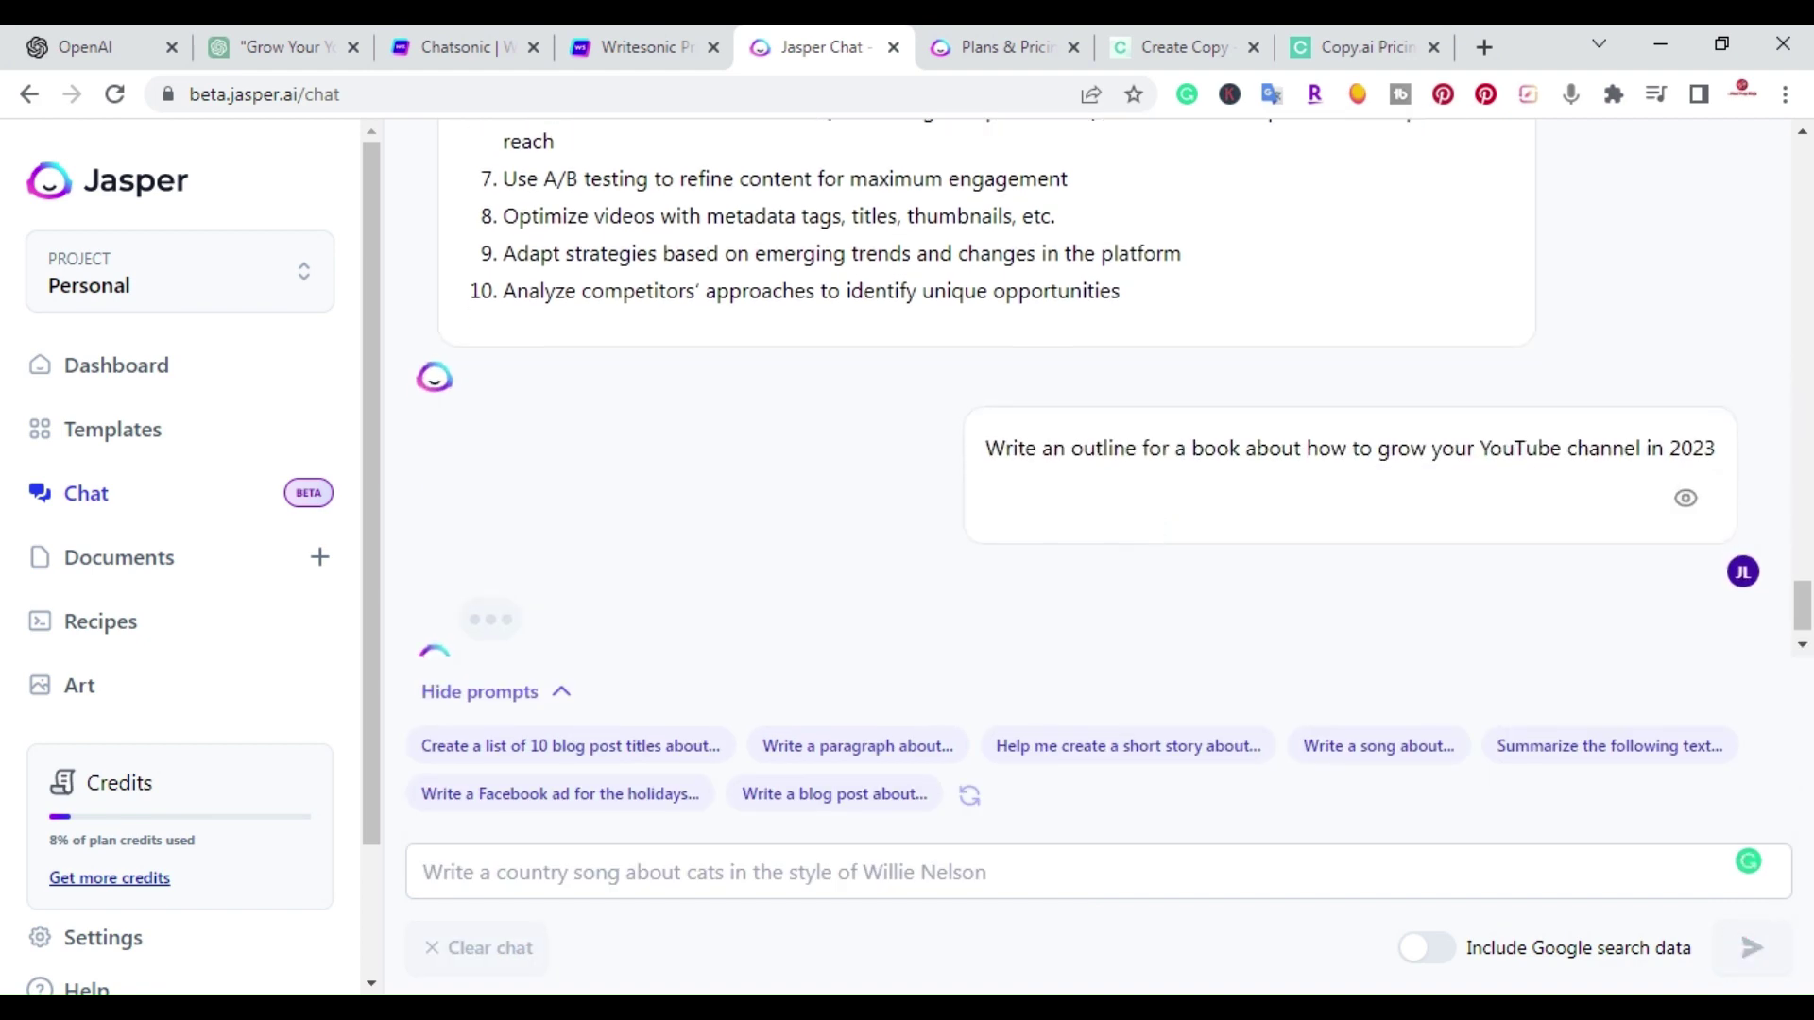
scroll(849, 529, up, 3)
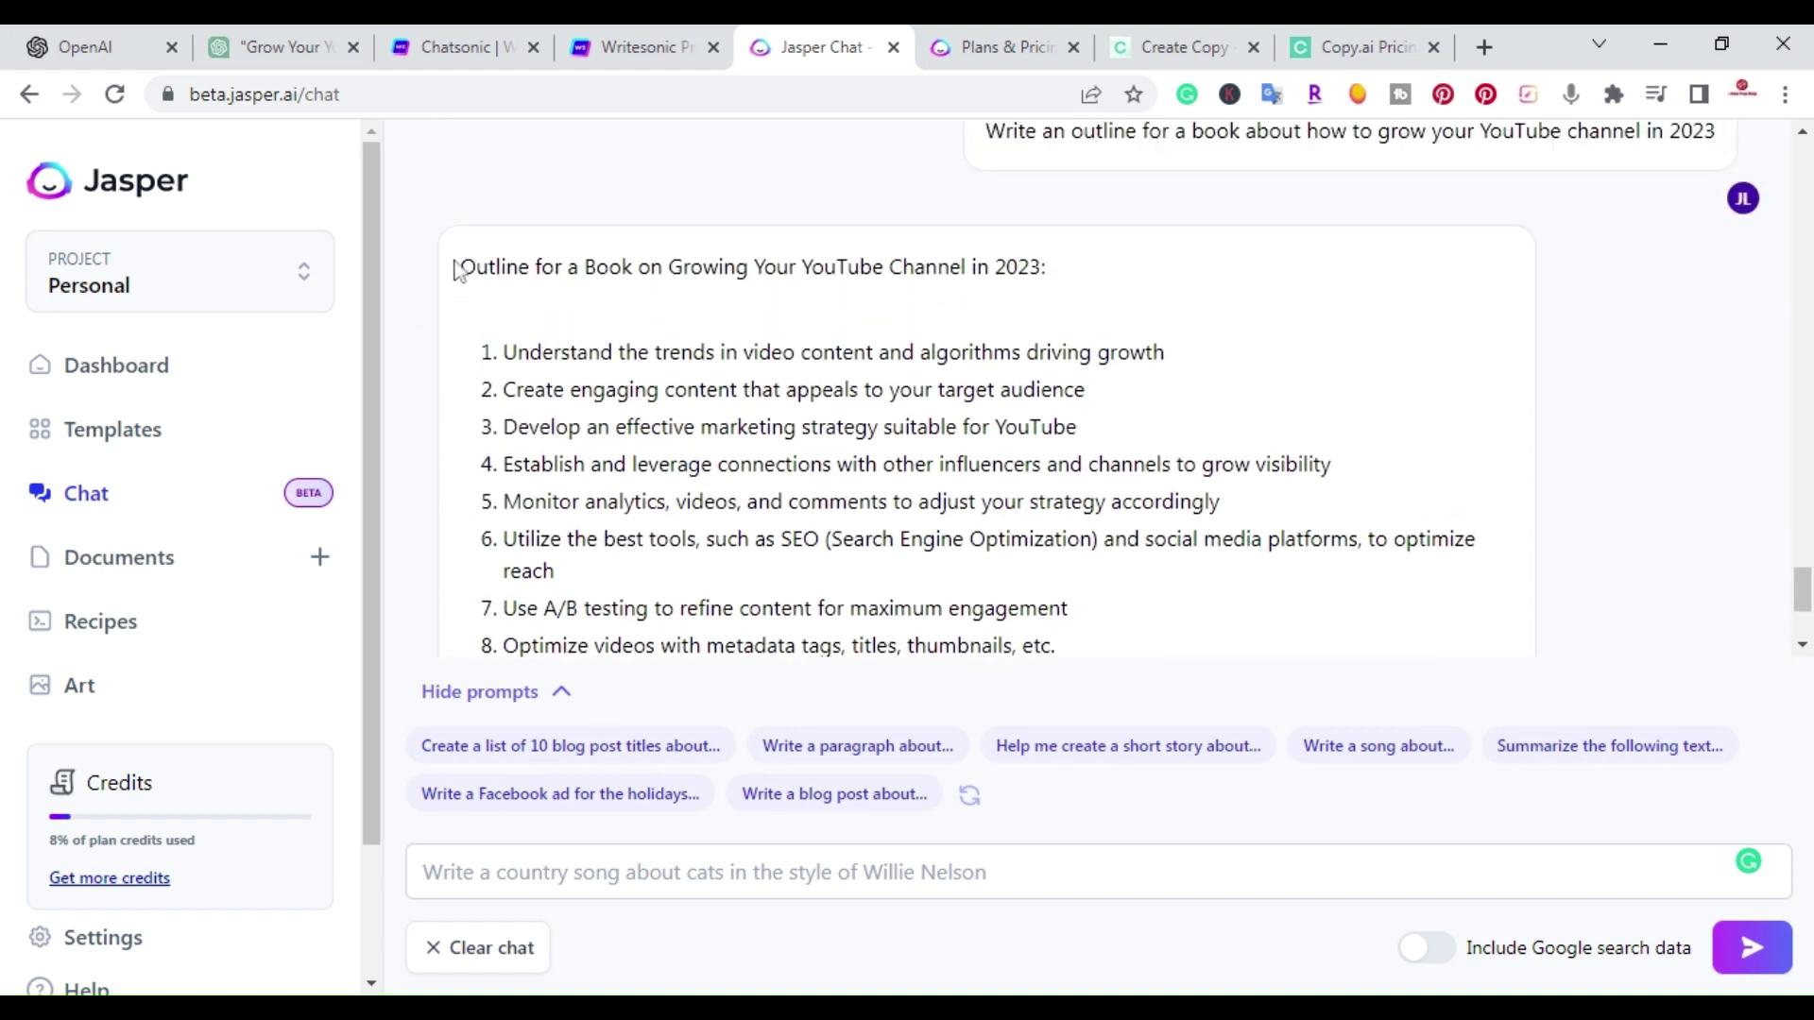
scroll(482, 338, down, 3)
scroll(478, 326, up, 3)
scroll(478, 327, down, 2)
scroll(478, 331, down, 2)
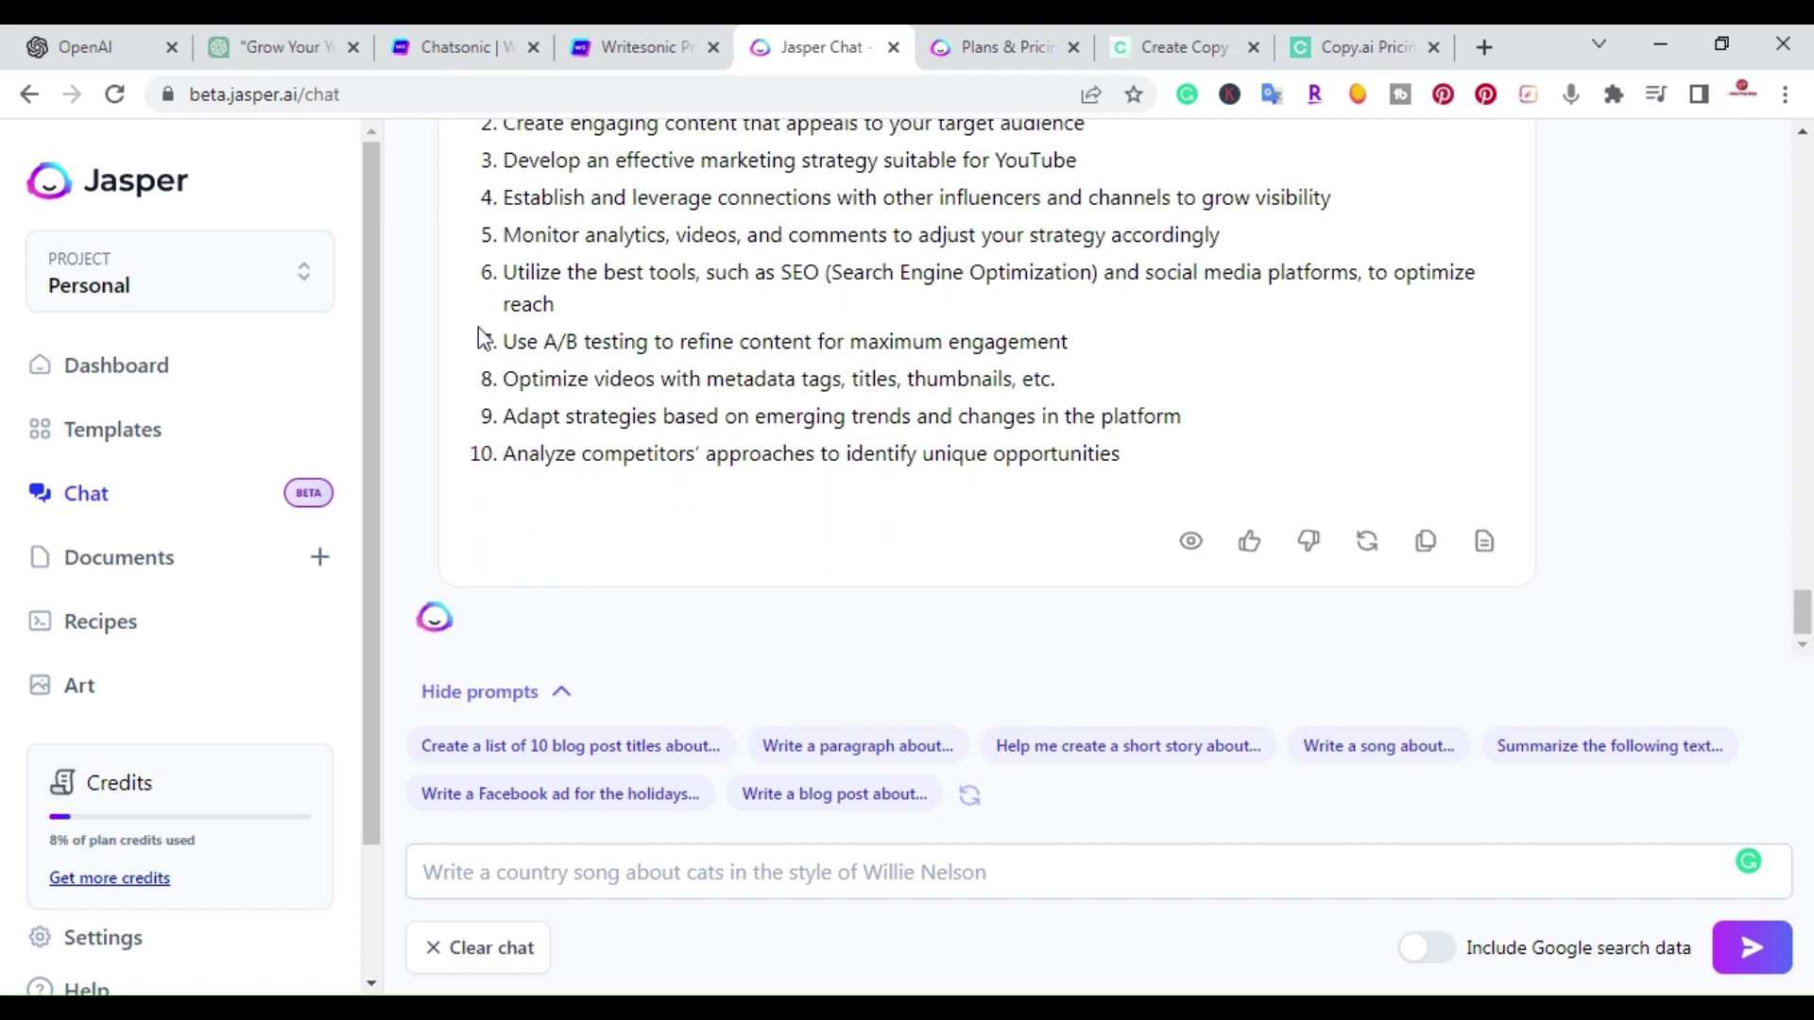
scroll(524, 411, up, 2)
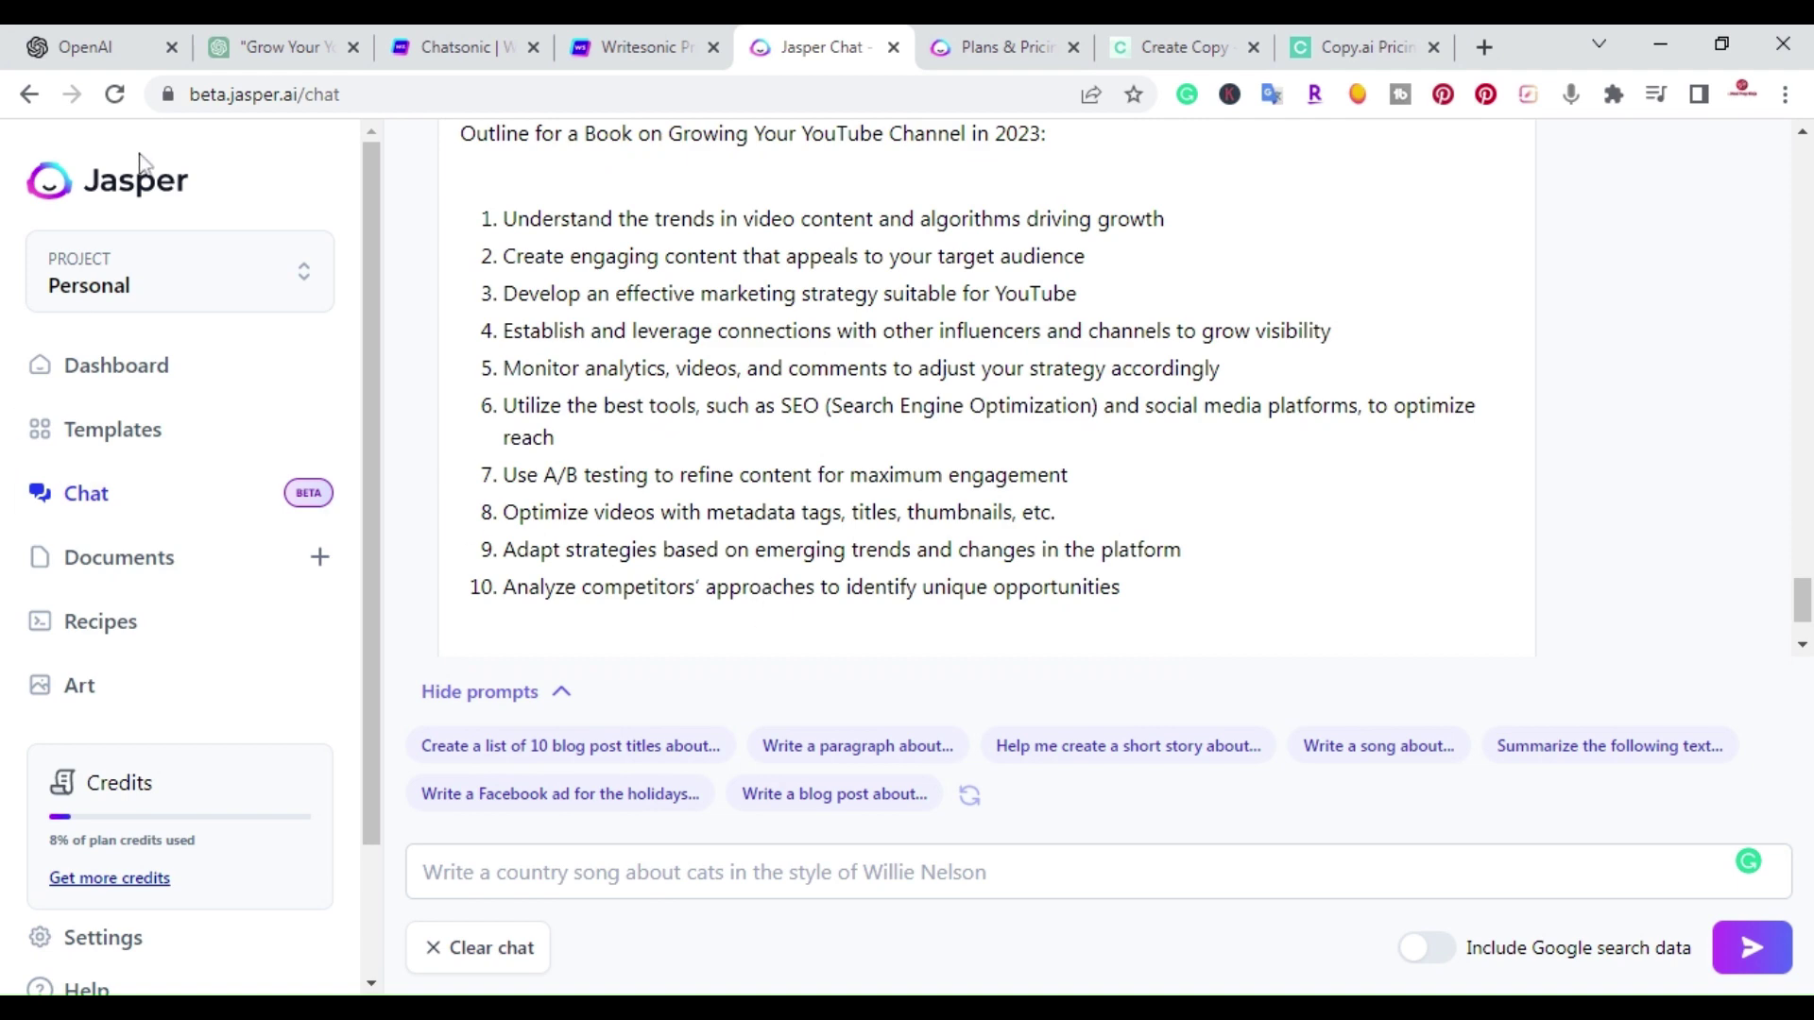
click(1012, 46)
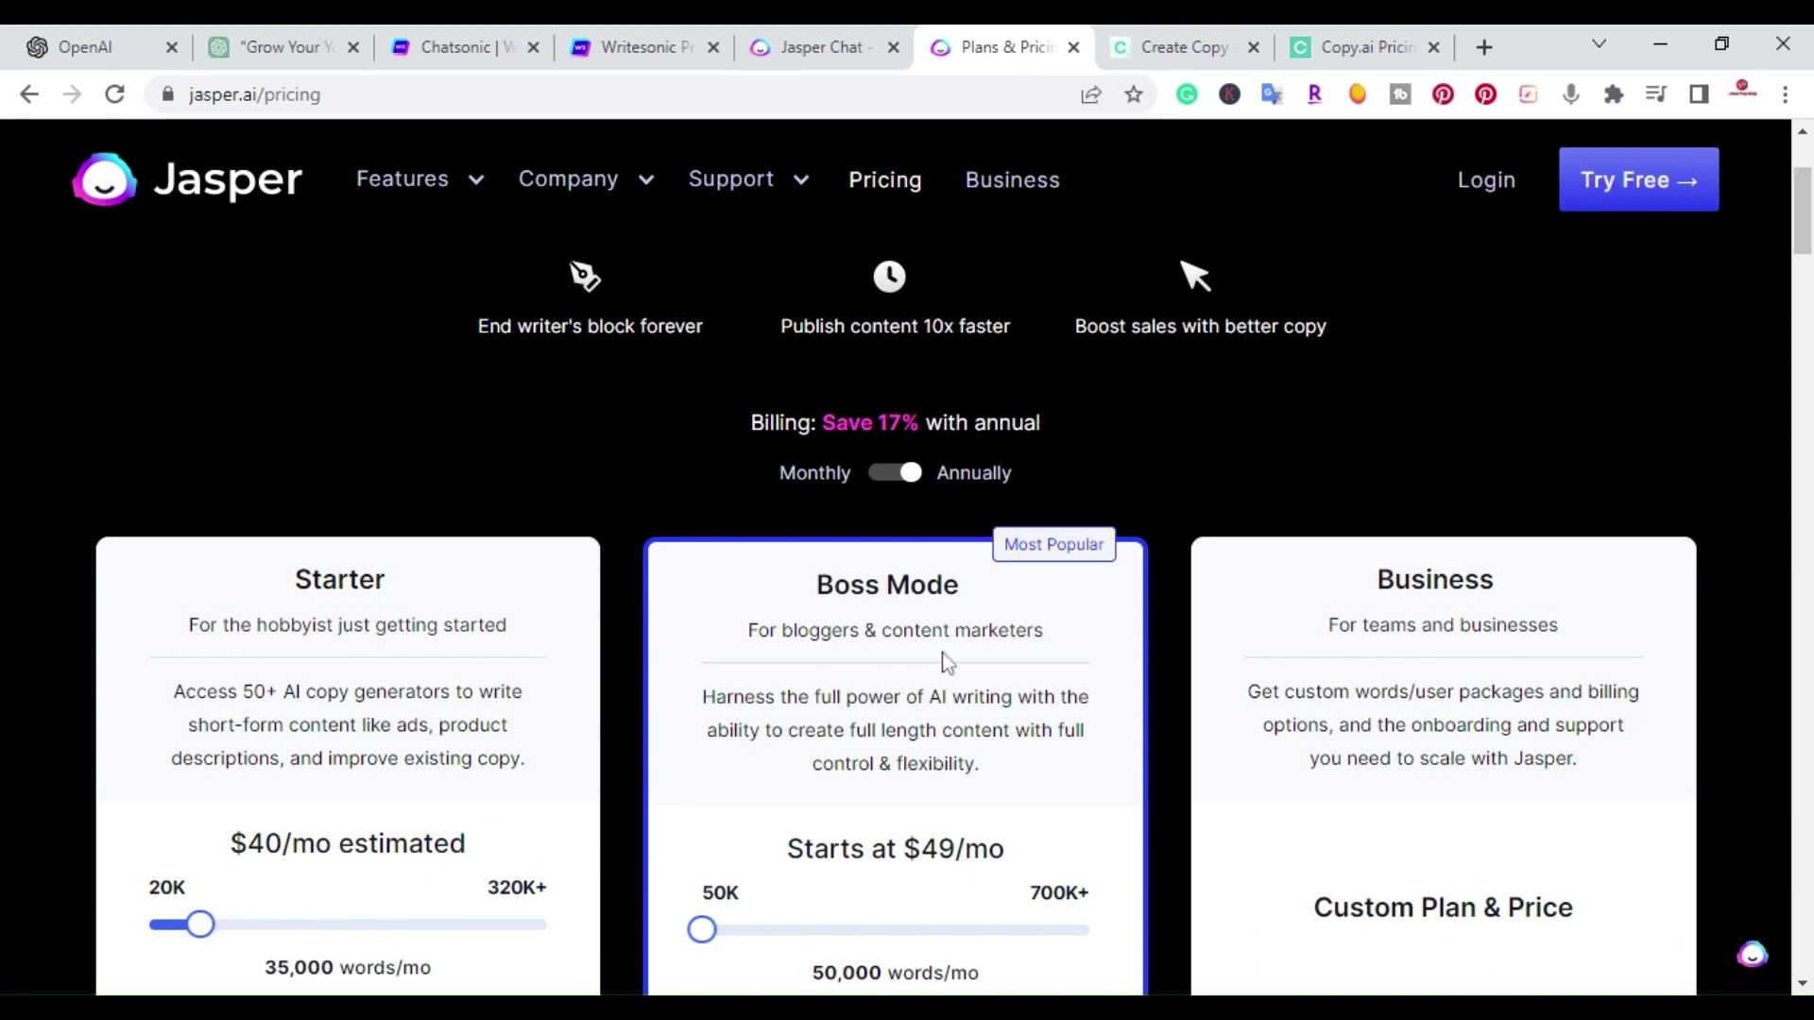
scroll(927, 643, down, 2)
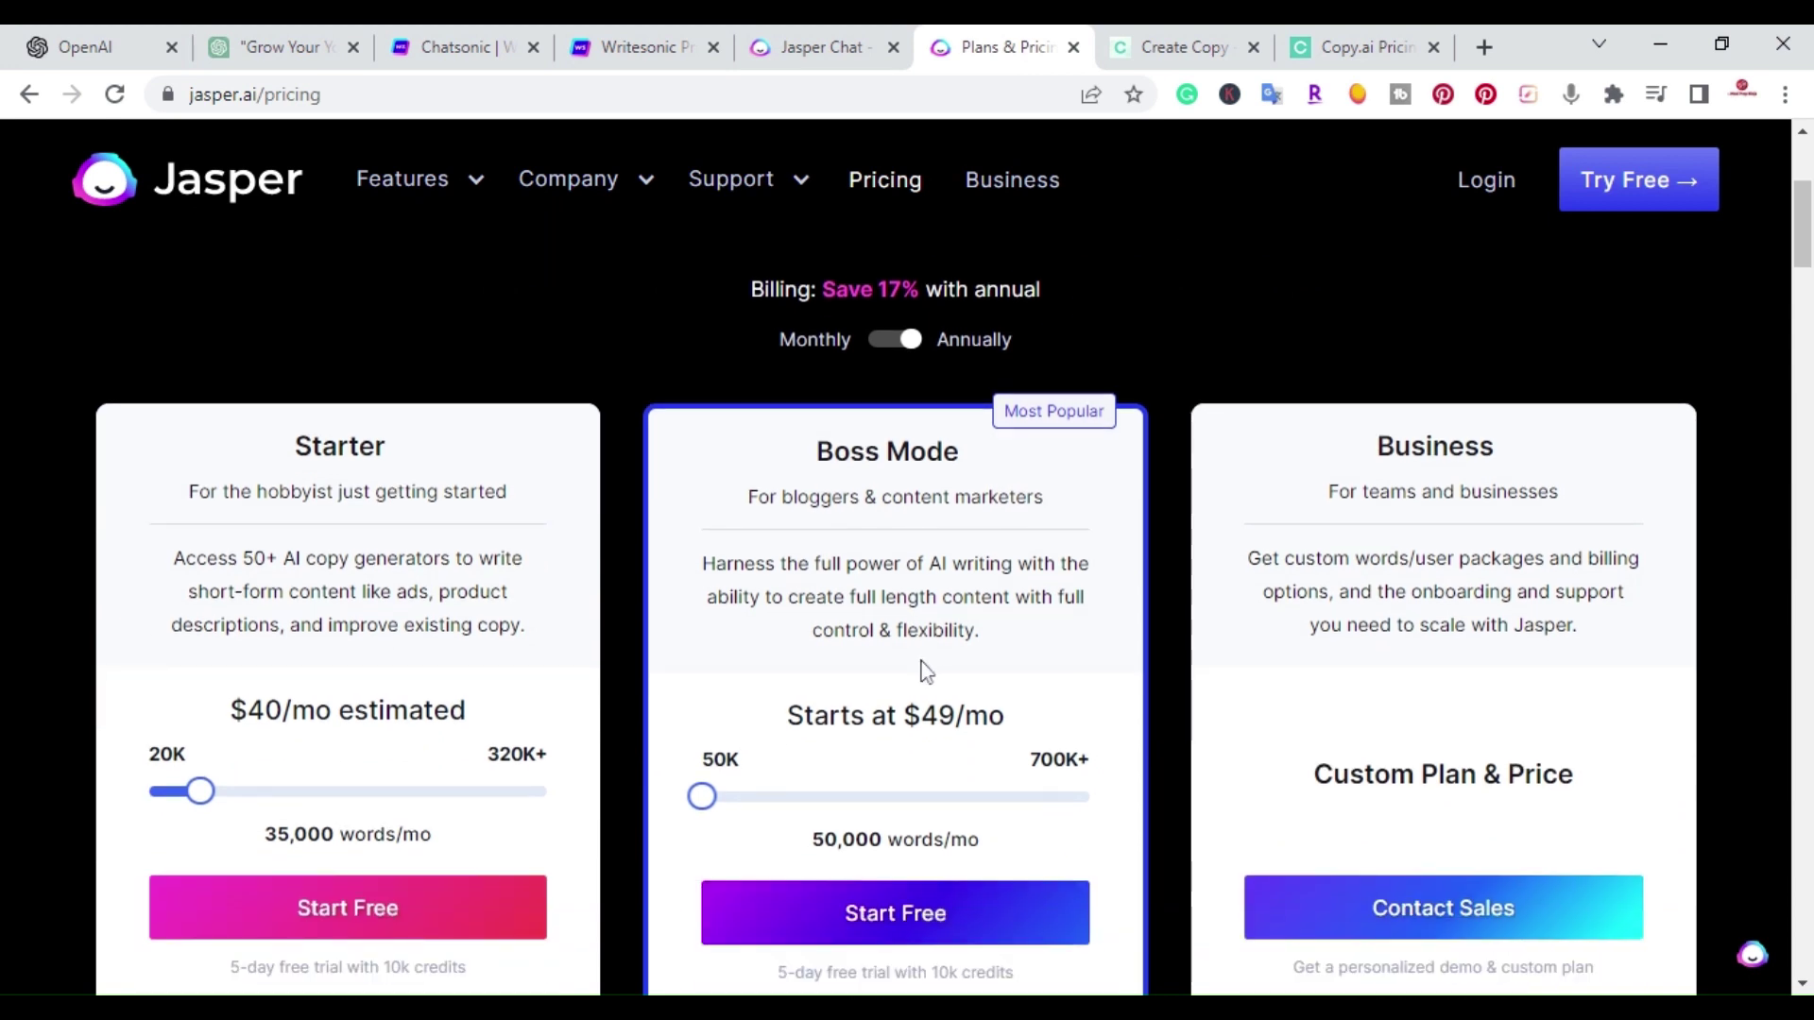
scroll(926, 669, down, 2)
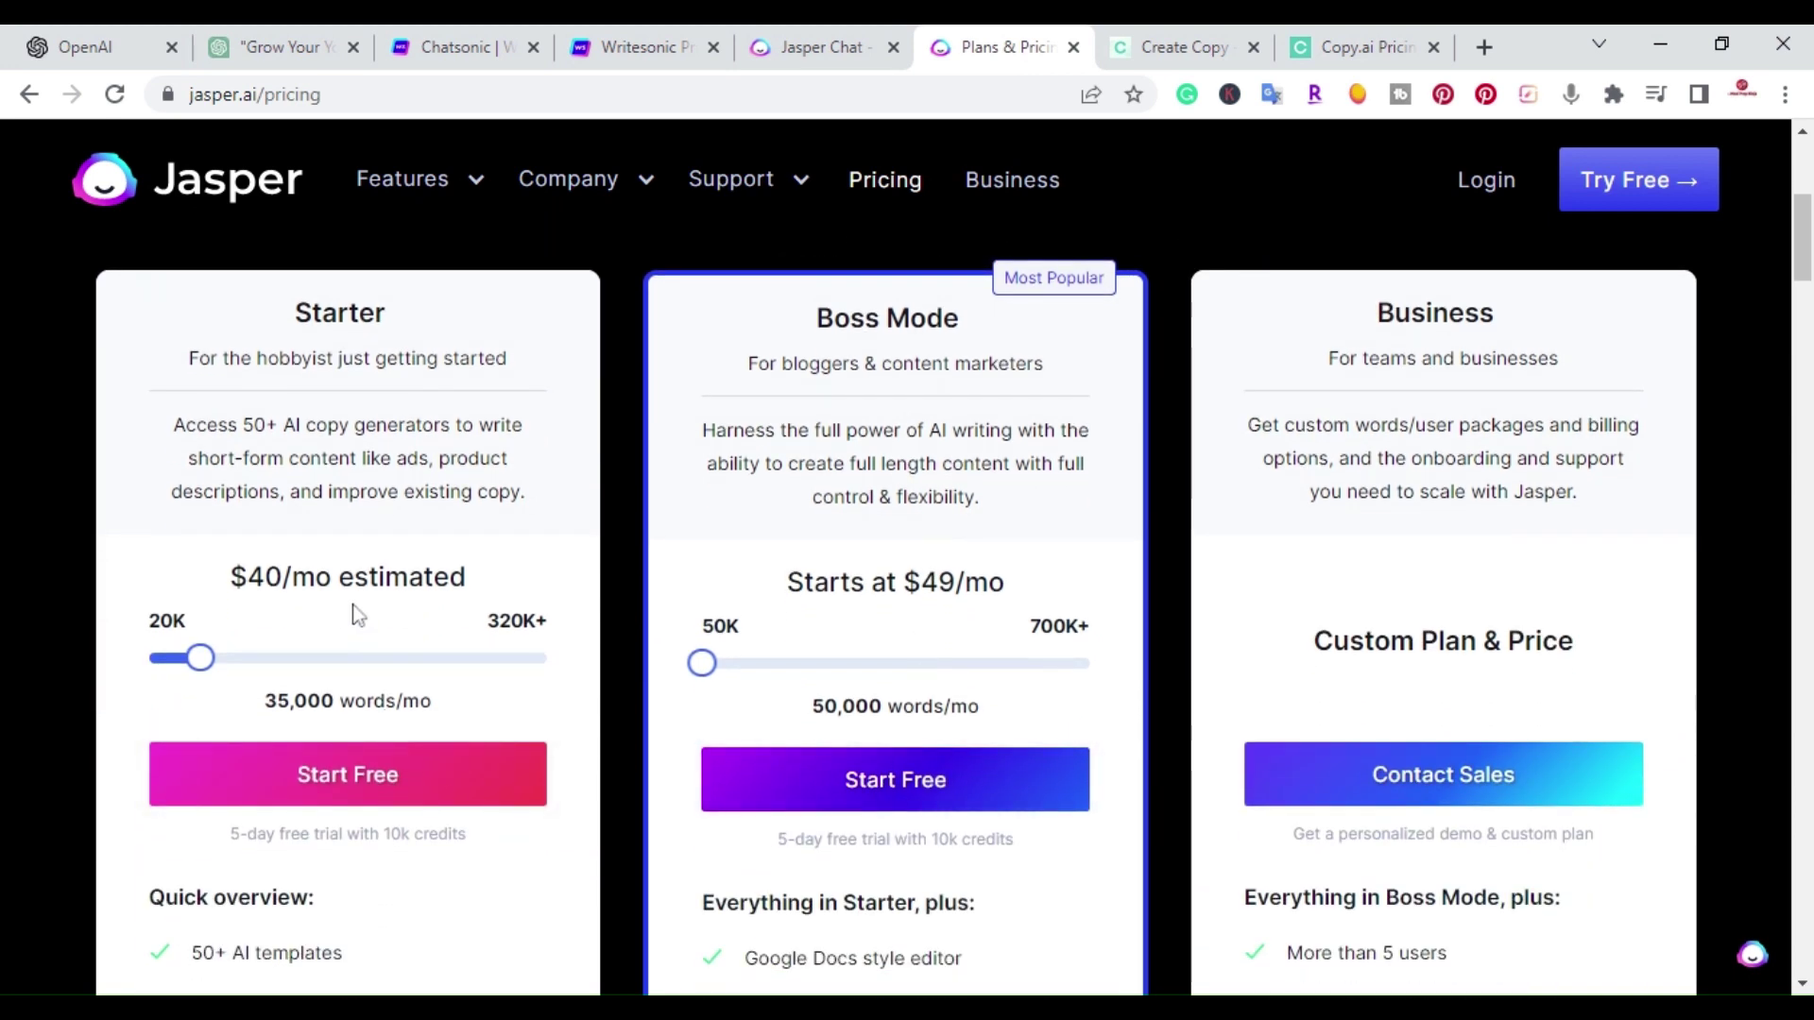